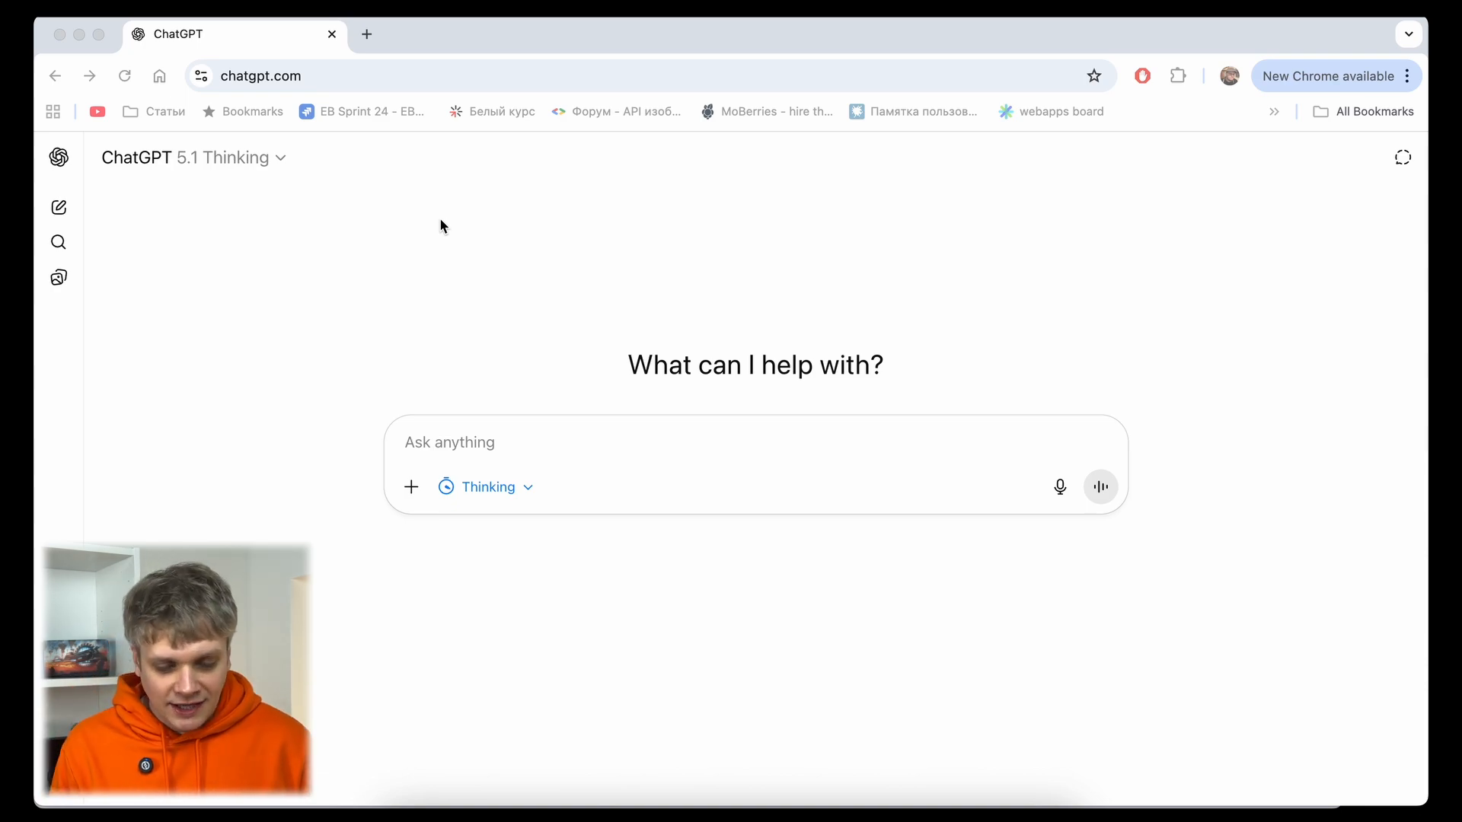
# Ask ChatGPT "how to learn German quick?" in a new chat.
pyautogui.click(528, 431)
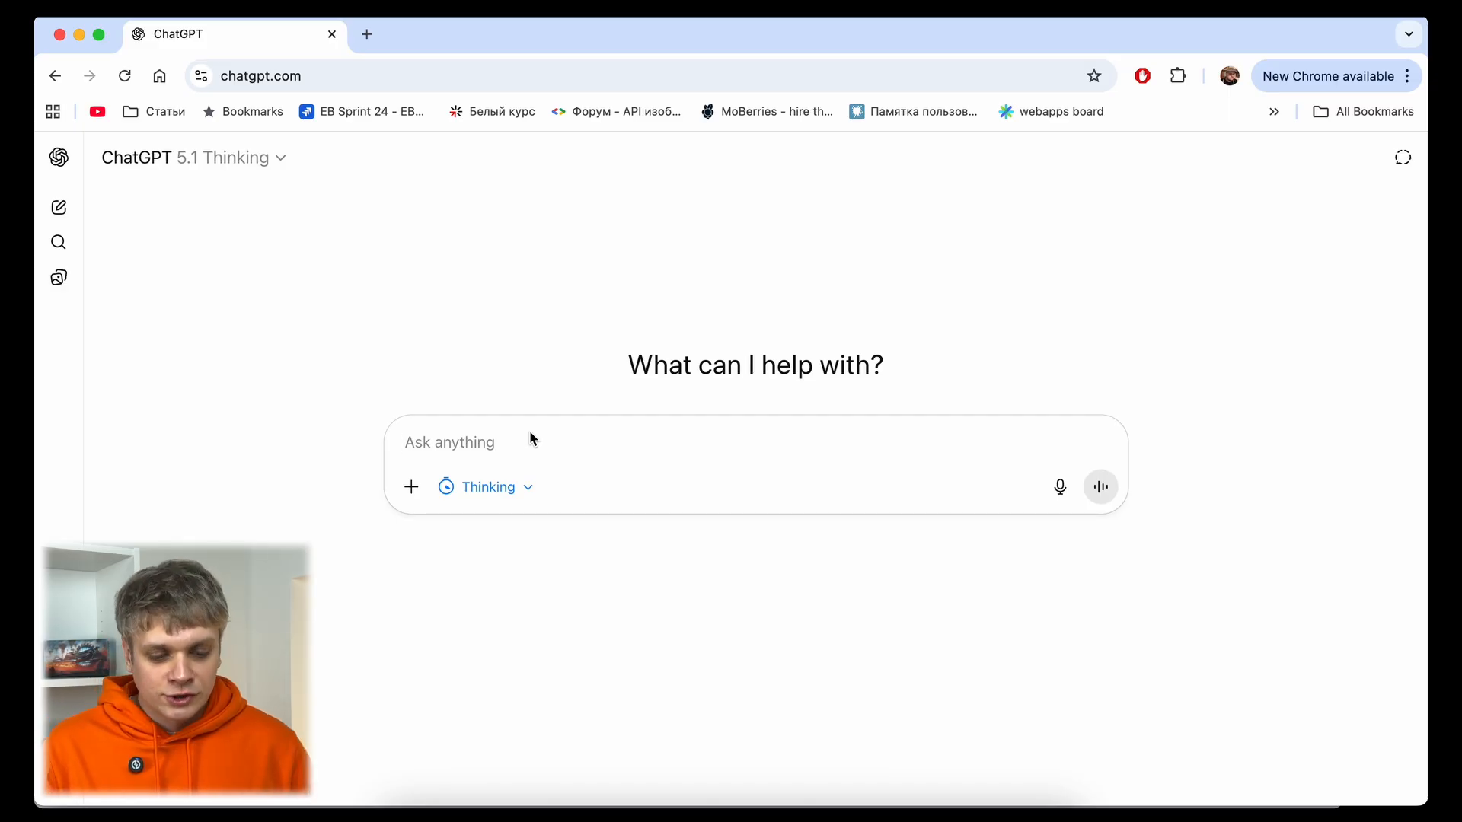
pyautogui.write('how to learn German quick')
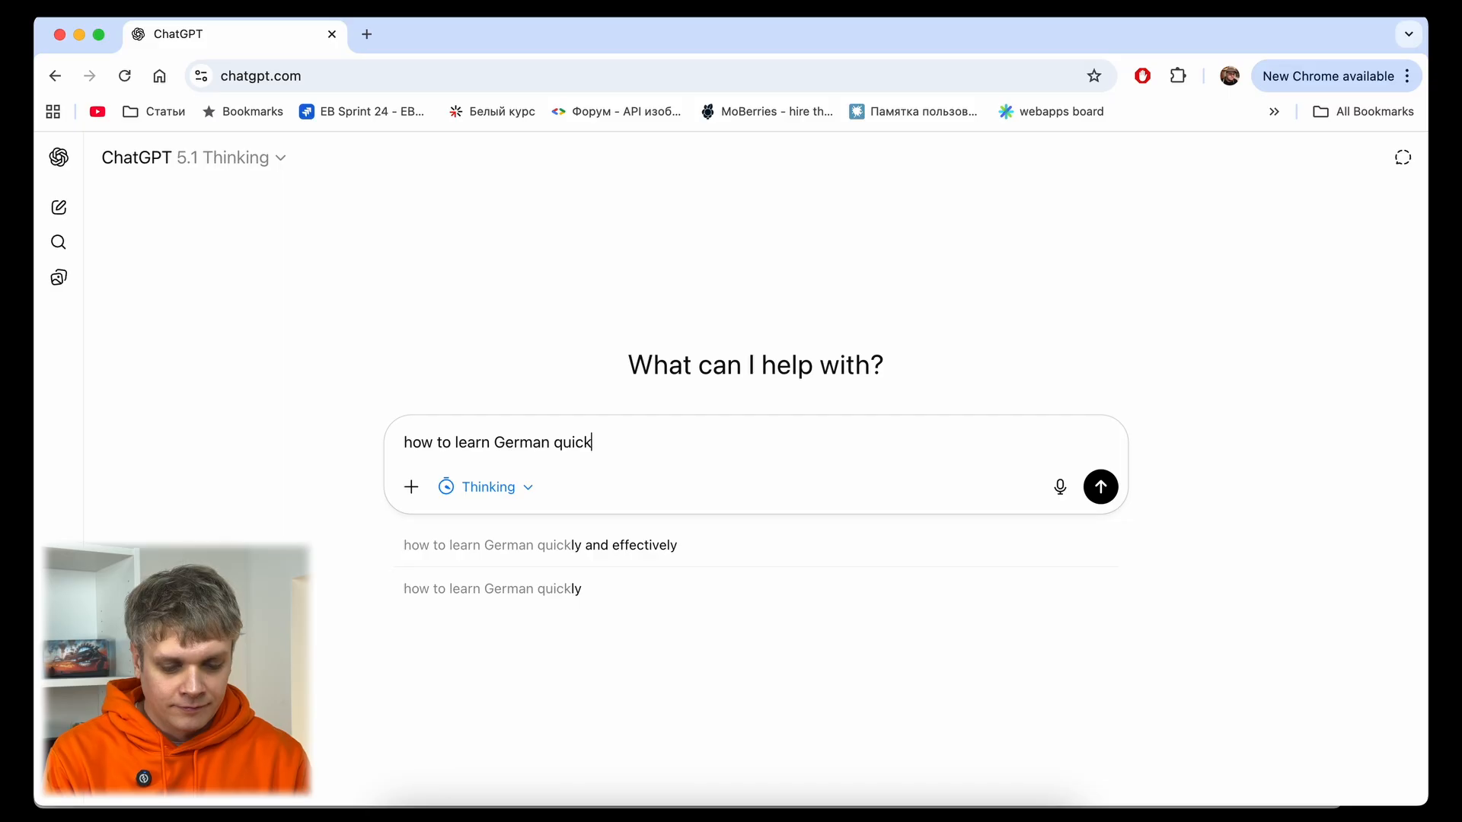
pyautogui.write('?')
pyautogui.press('Return')
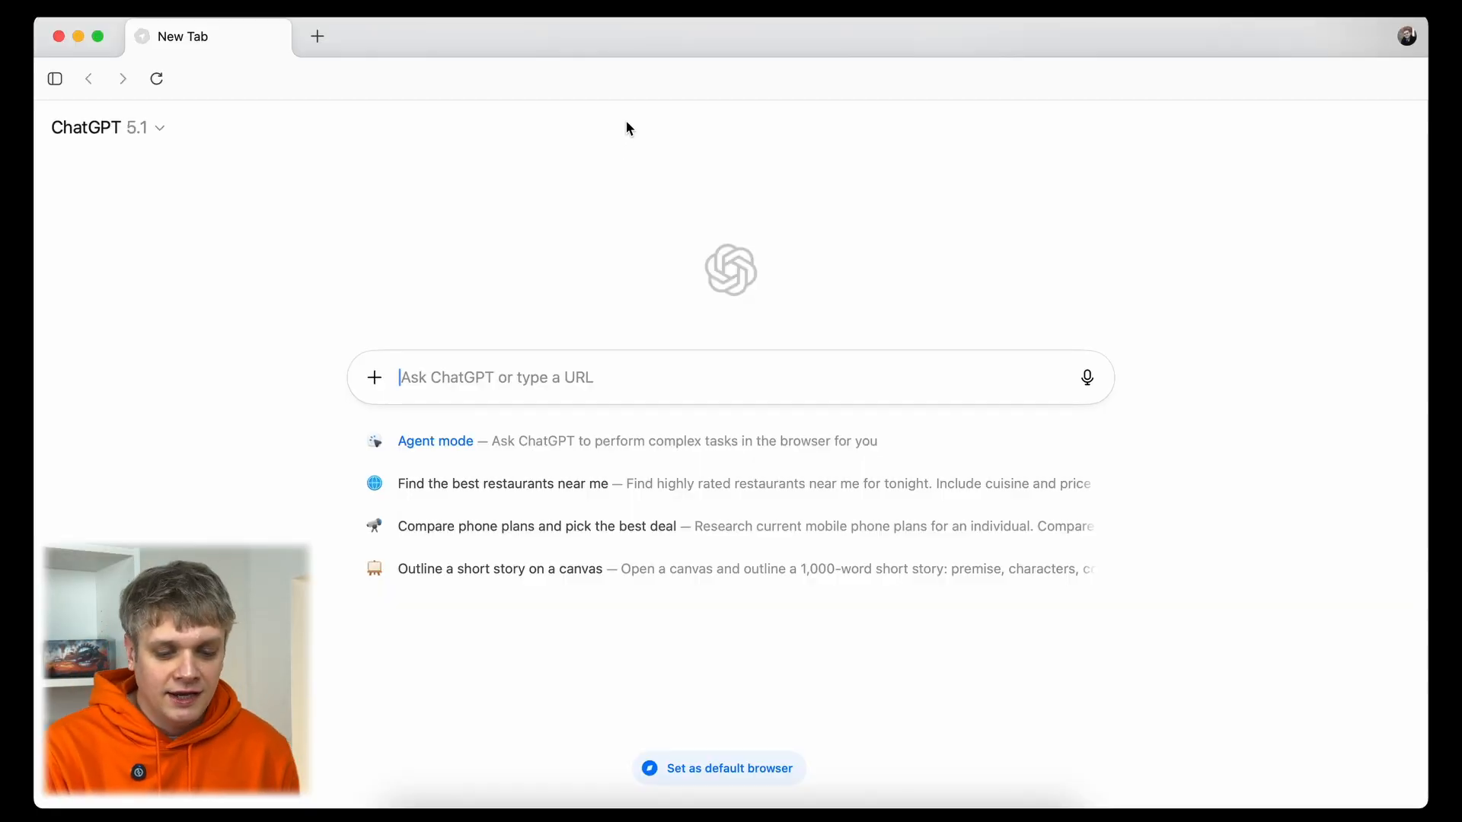
# Switch to the ChatGPT Atlas browser and try to look up "wikipedia.org deutsch" from the address field.
pyautogui.moveTo(625, 86)
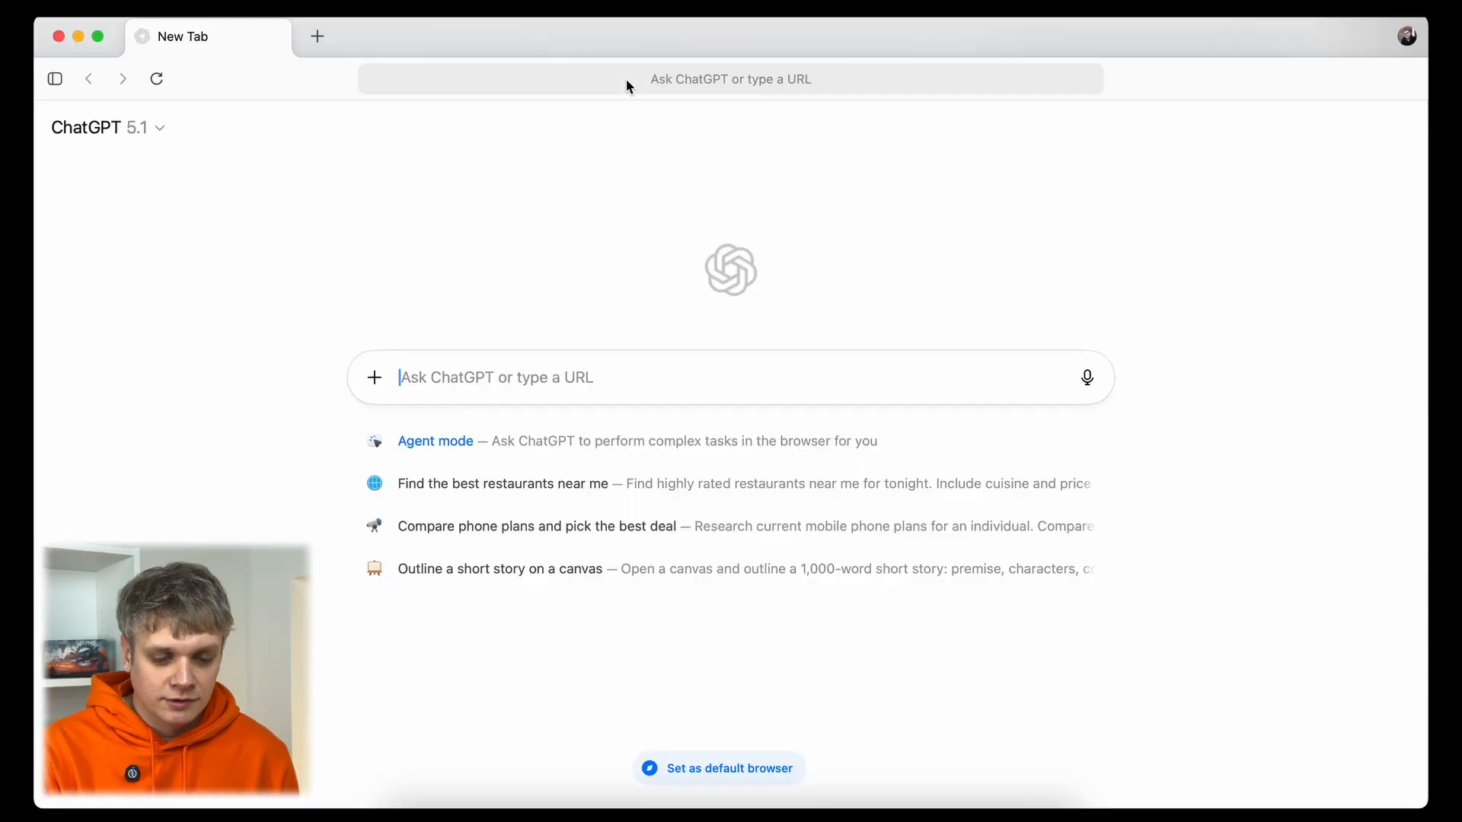
pyautogui.click(627, 81)
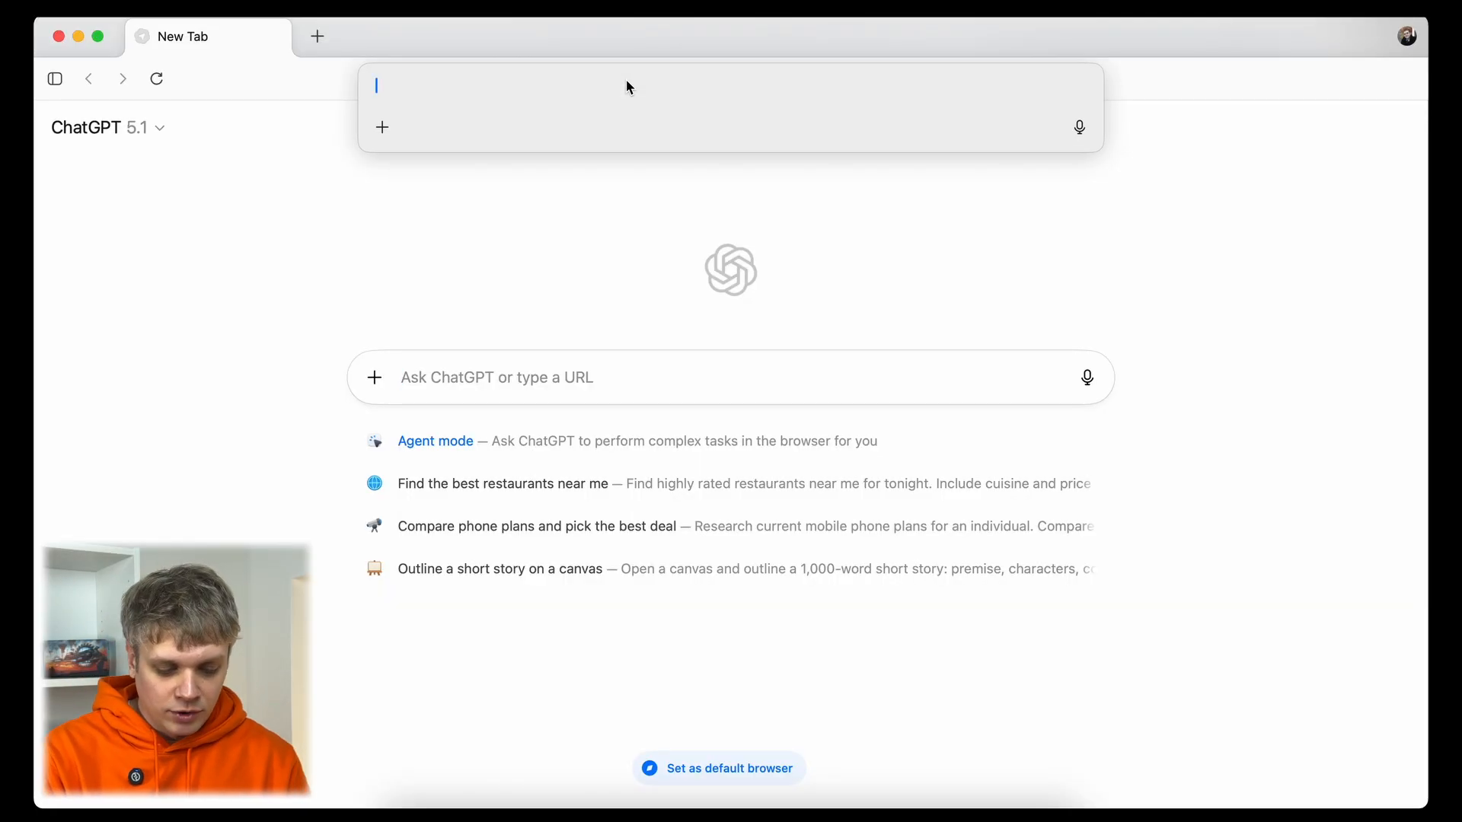
pyautogui.write('wikip')
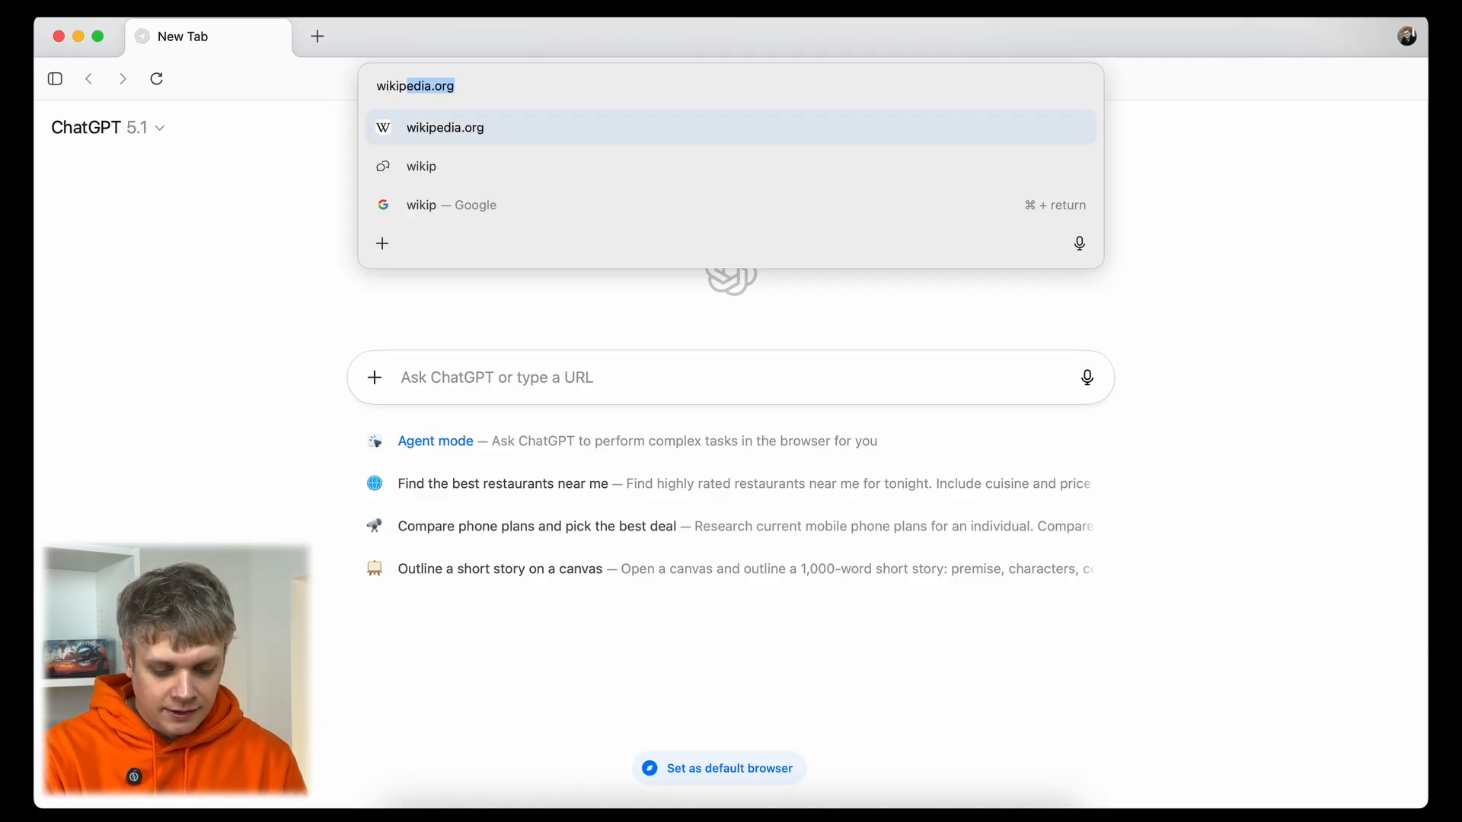
pyautogui.write('edia')
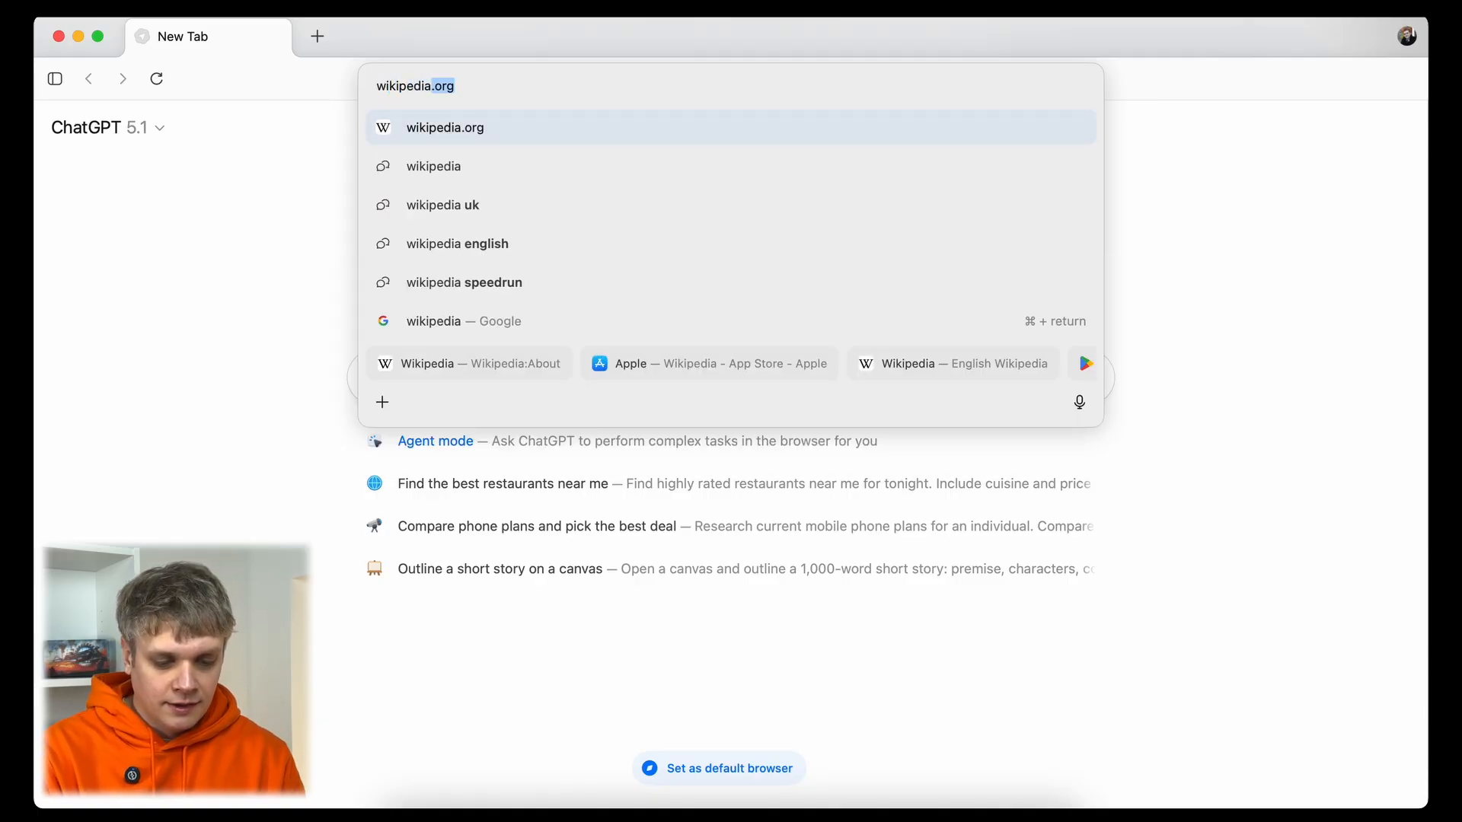
pyautogui.press('Right')
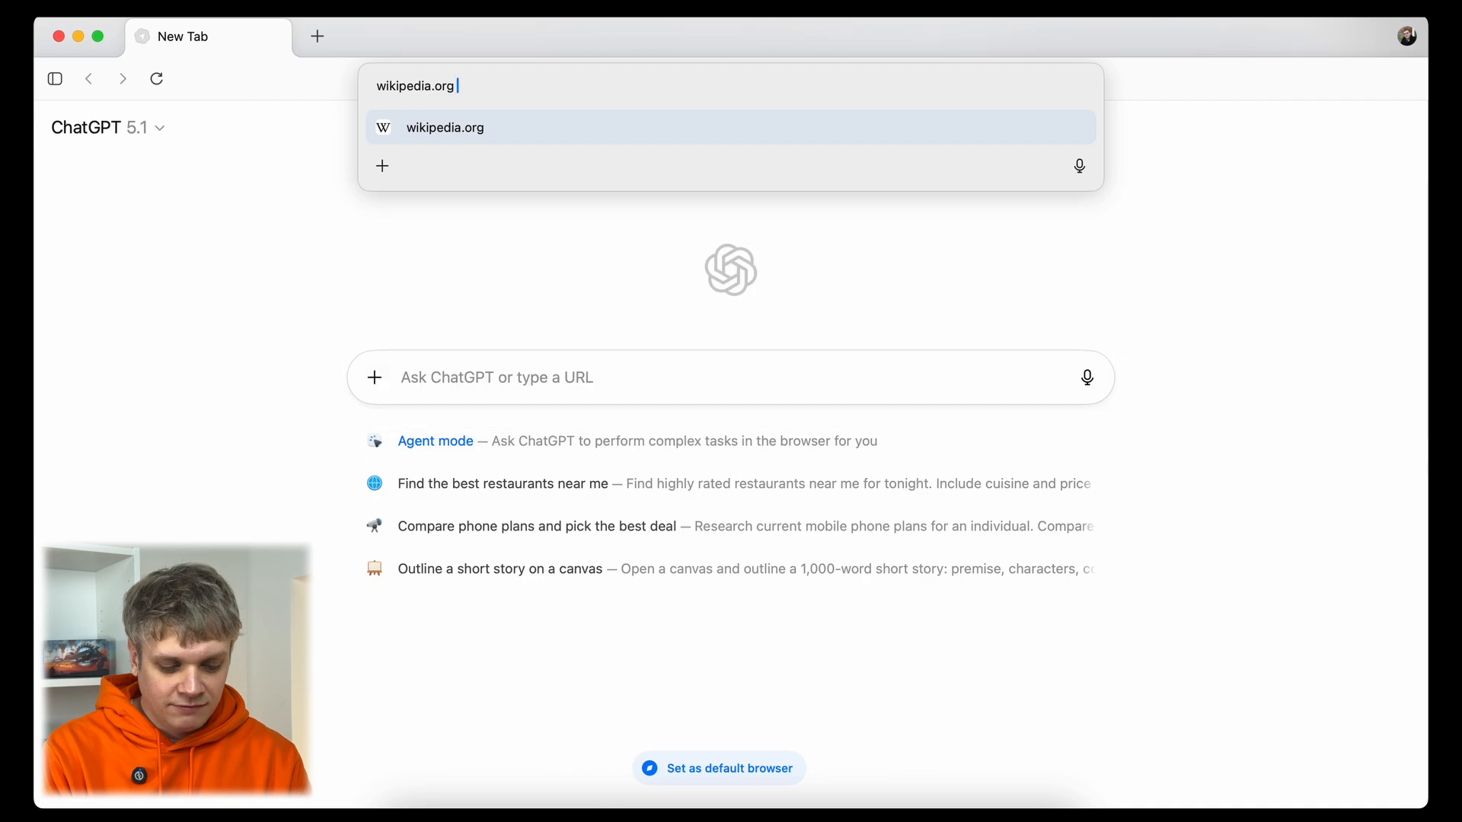
pyautogui.write('deutsch')
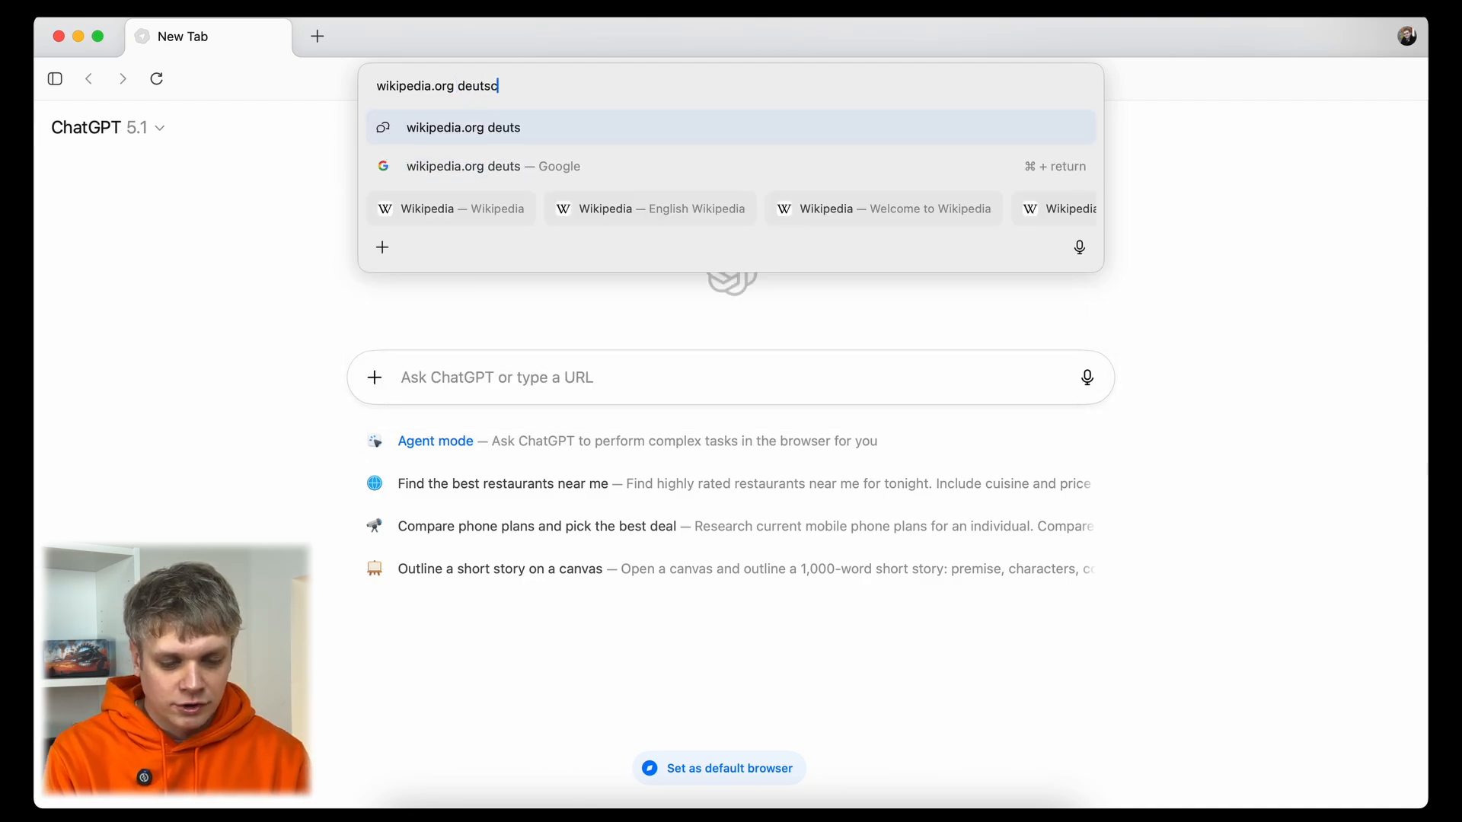
pyautogui.press('Return')
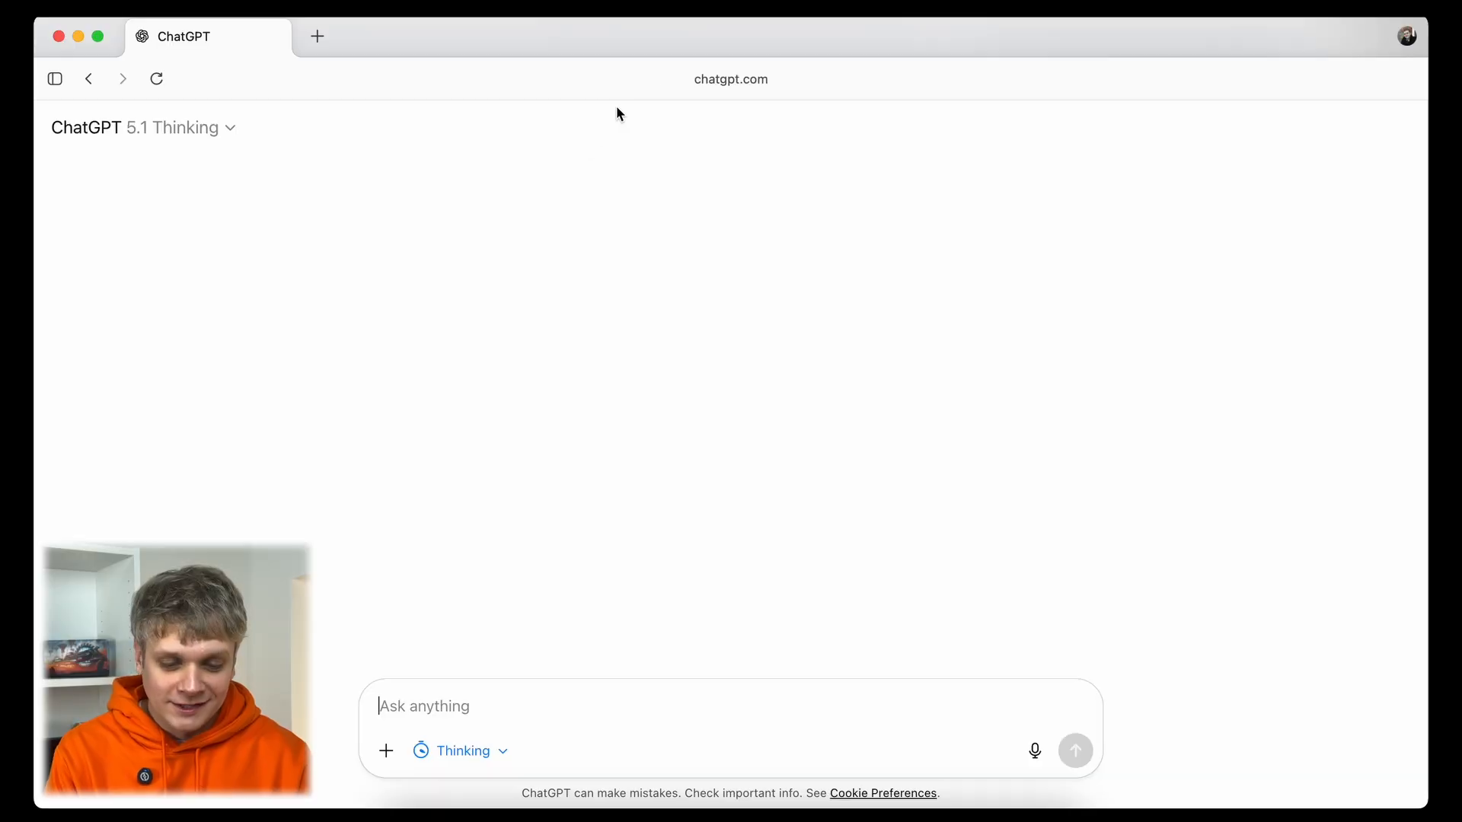
# Look up "wikipedia de", open the Wikipedia.de result and dismiss its donation banner.
pyautogui.click(671, 83)
pyautogui.write('wik')
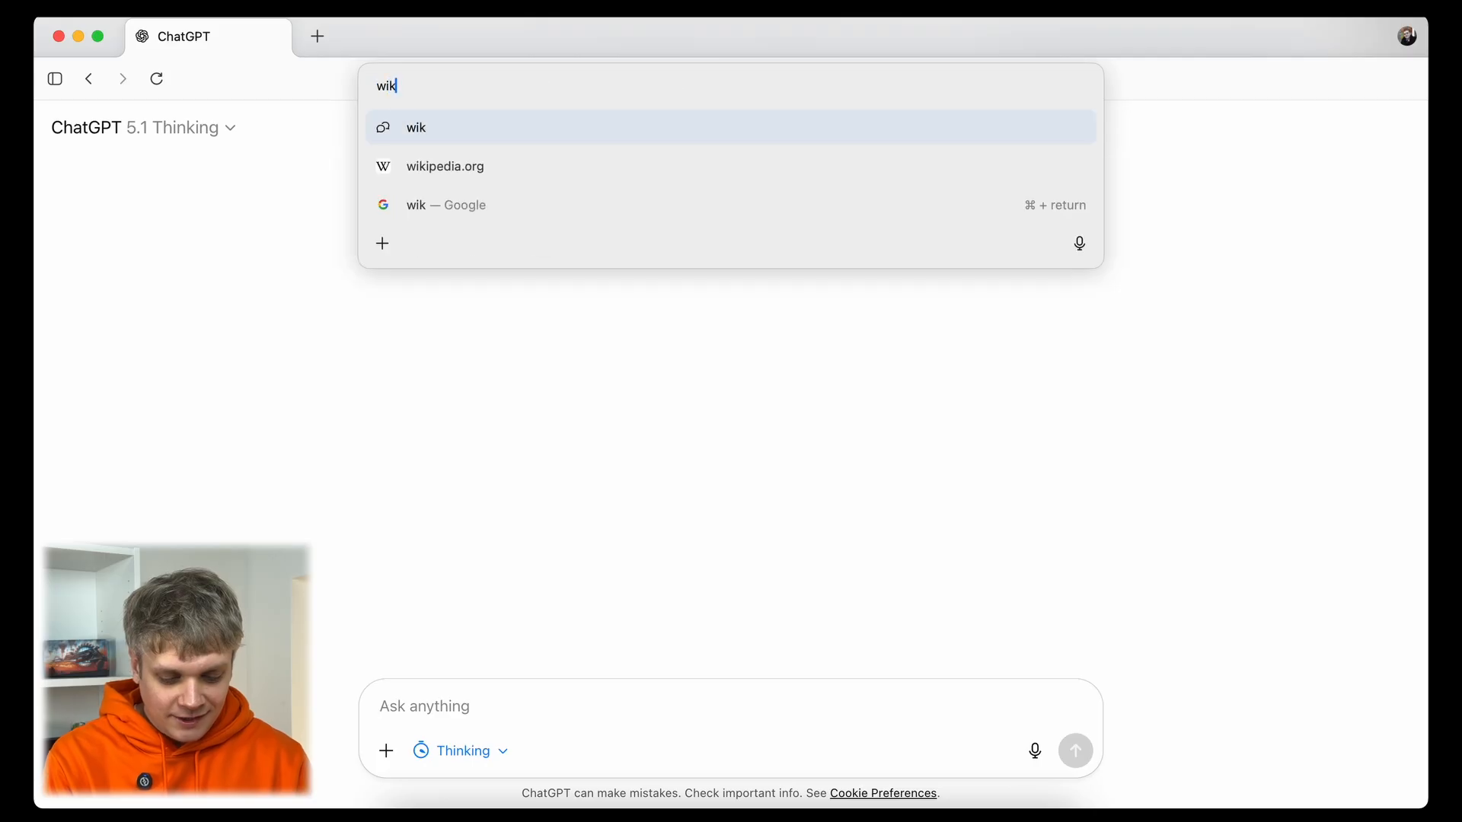
pyautogui.write('ipedia ')
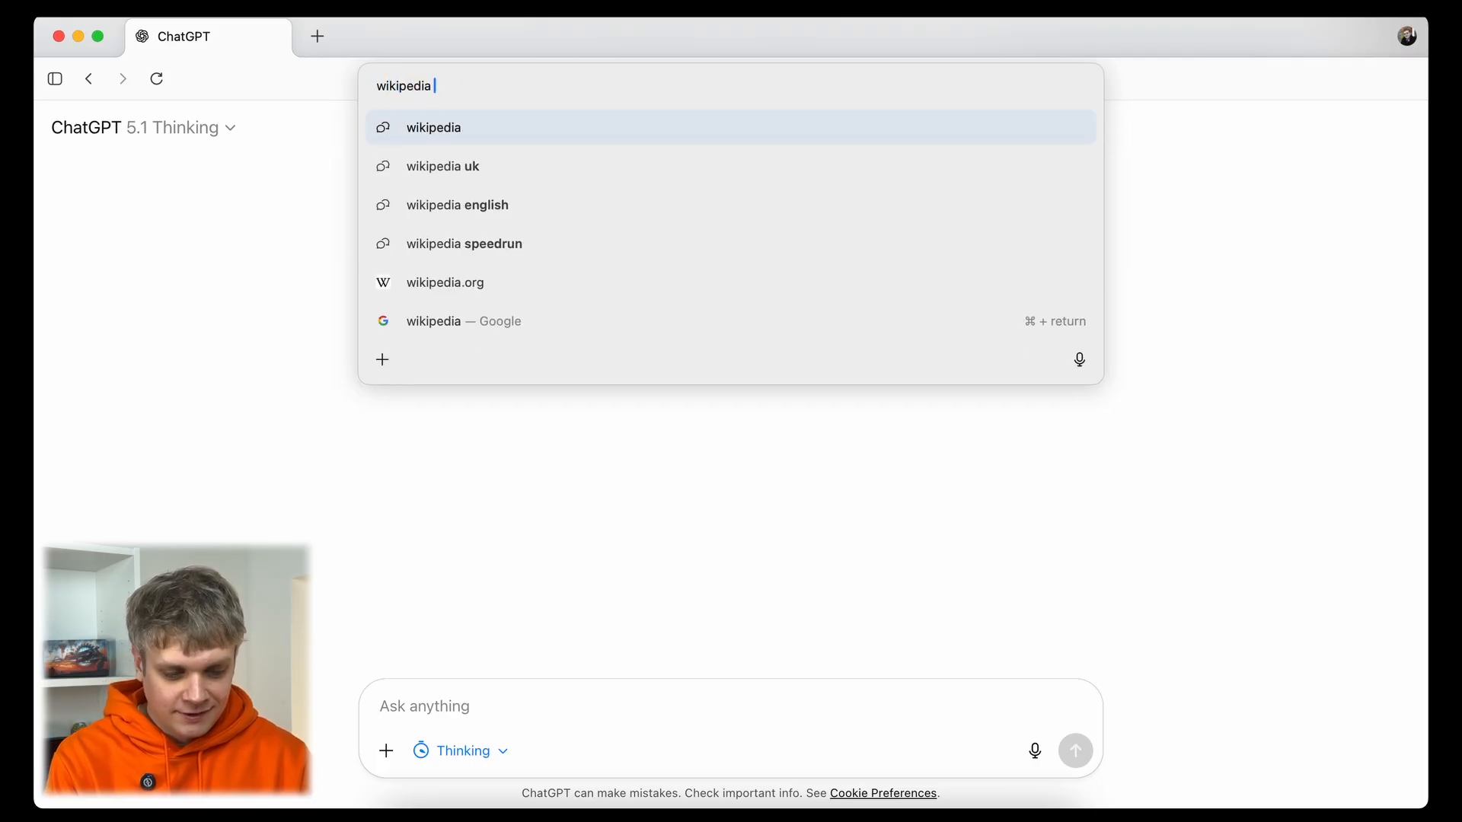
pyautogui.write('de')
pyautogui.press('Return')
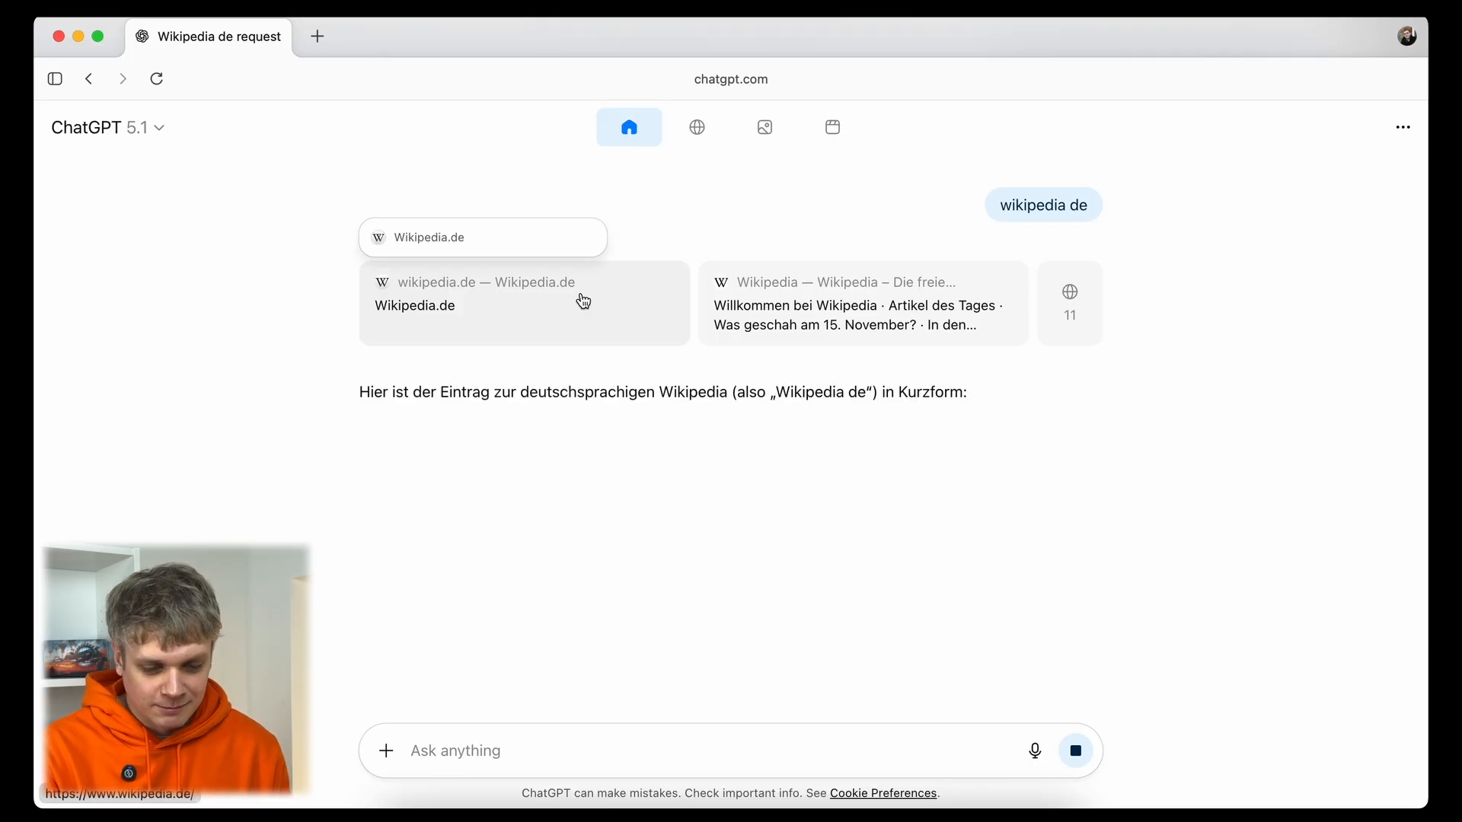
pyautogui.click(452, 318)
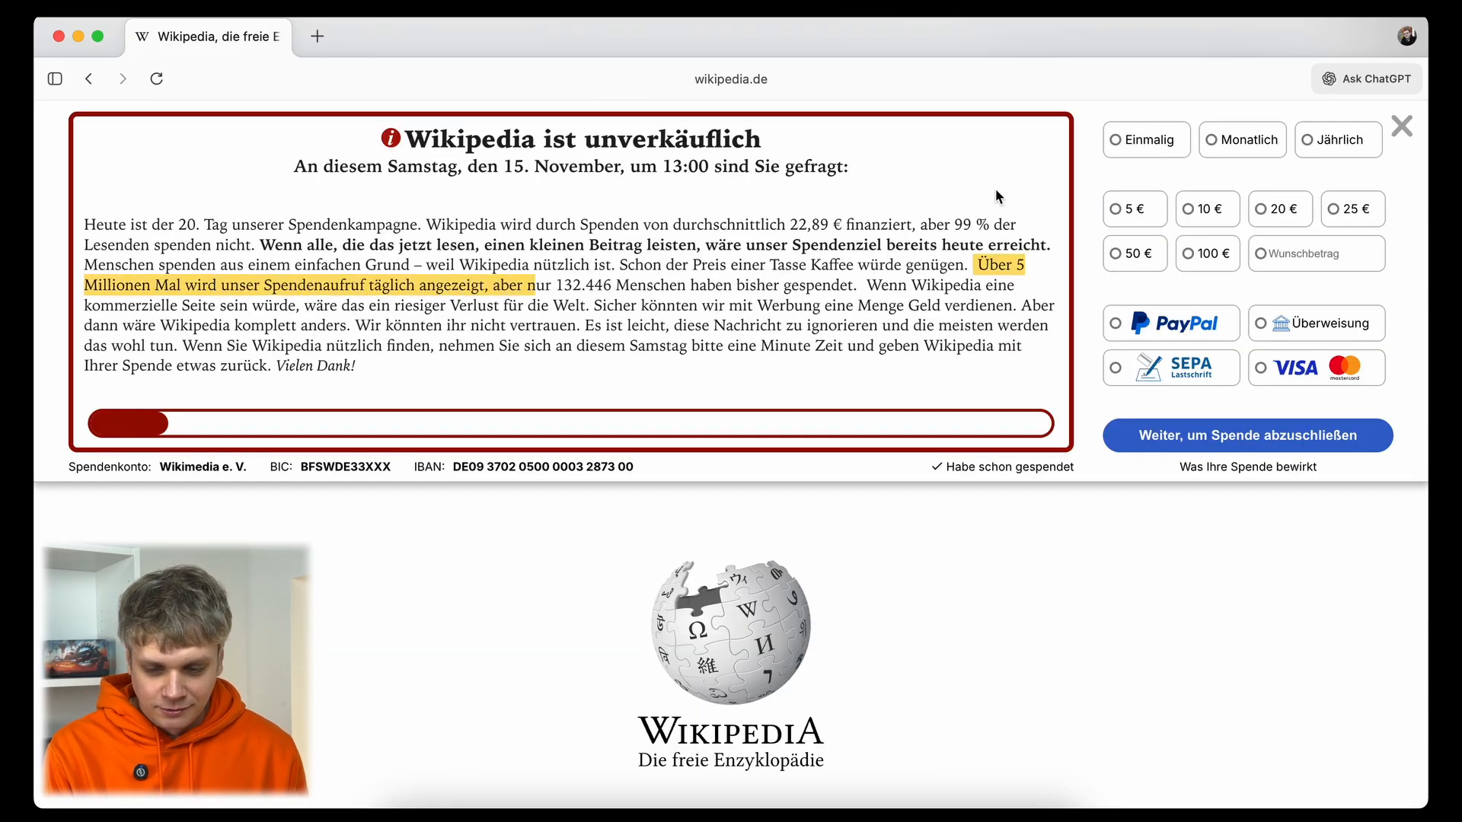
pyautogui.click(1404, 124)
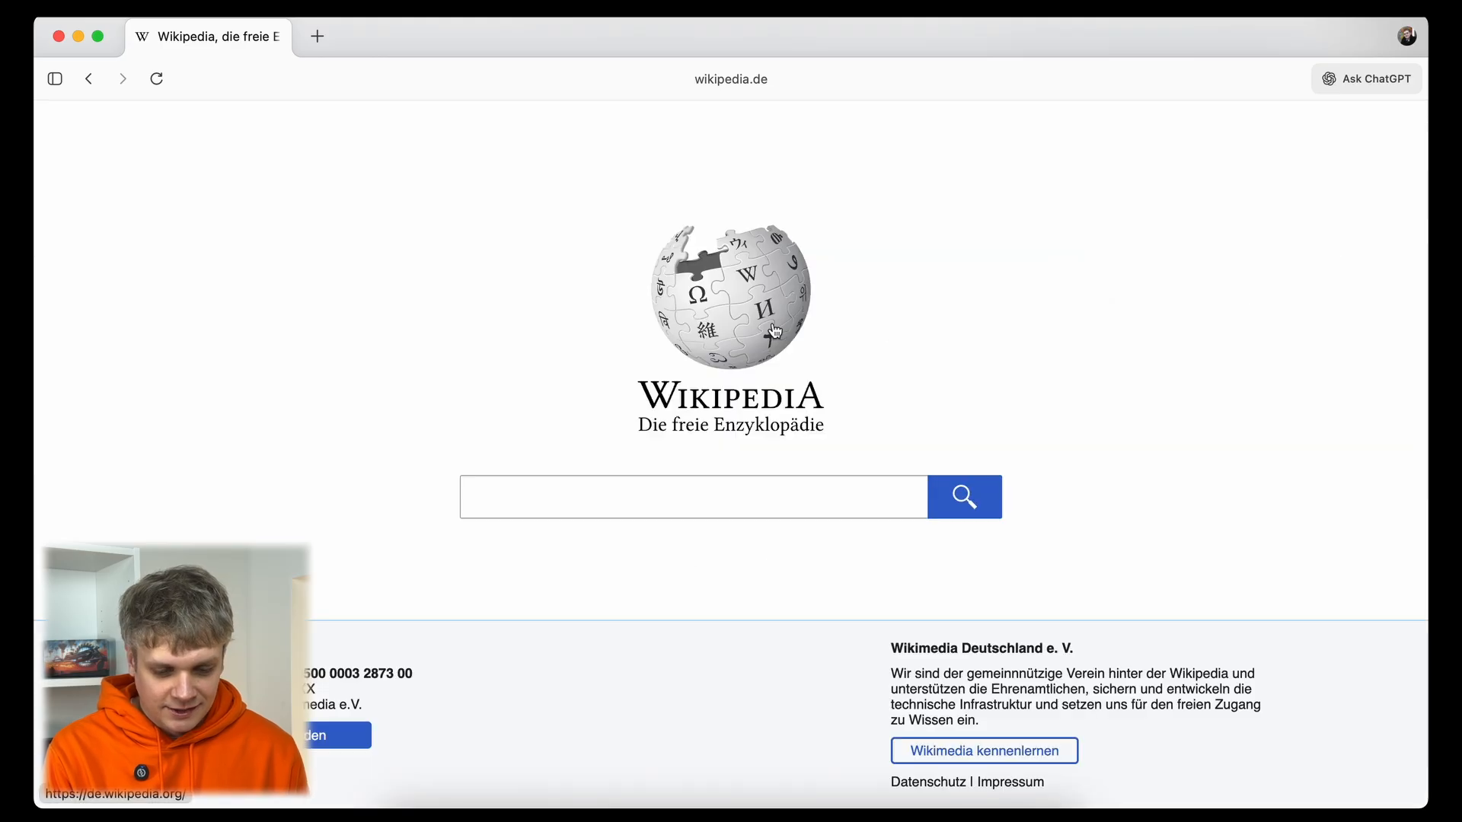
# Search German Wikipedia for "Zimmer".
pyautogui.click(689, 496)
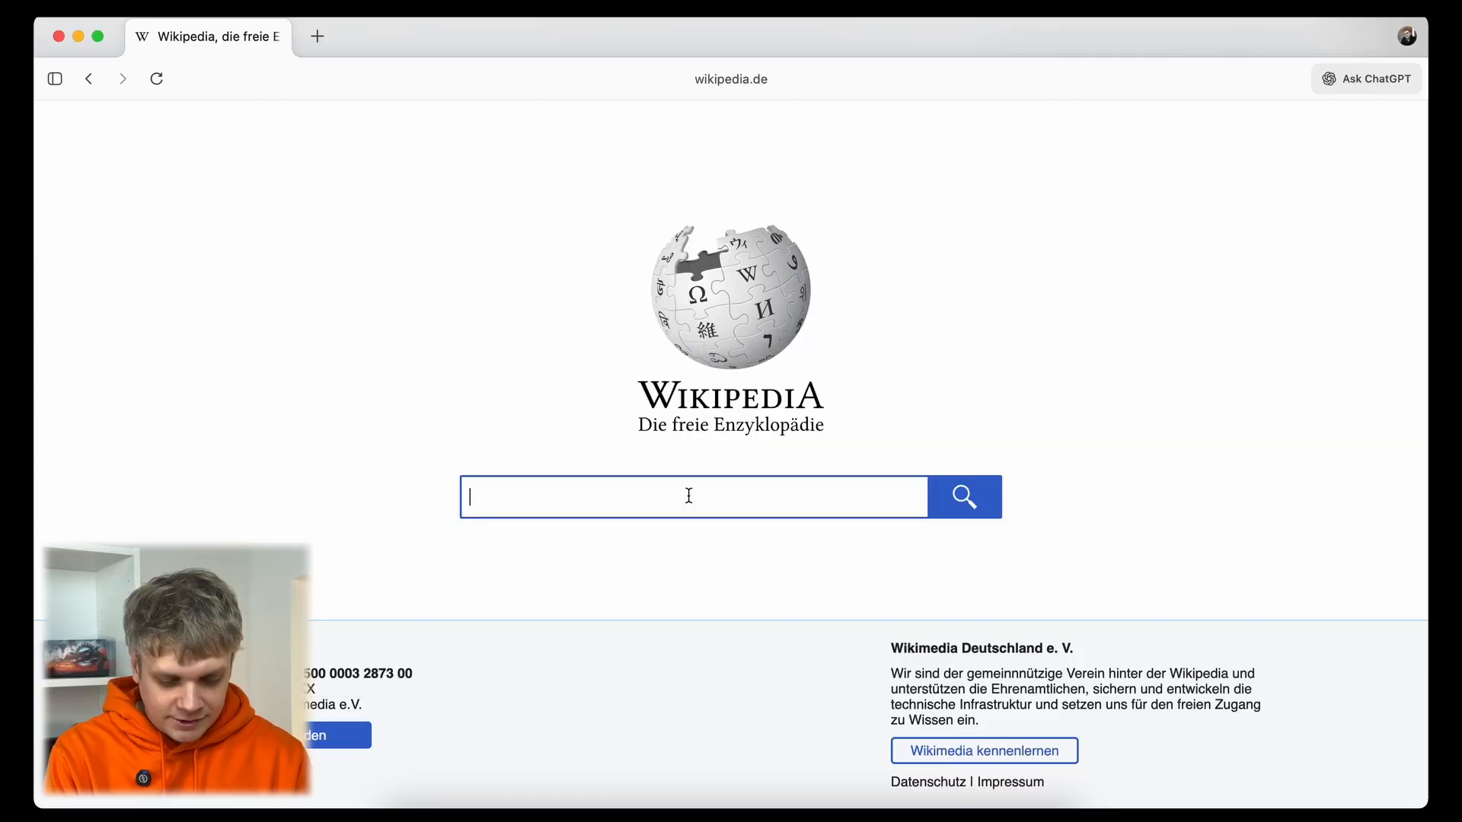
pyautogui.write('Zimmer')
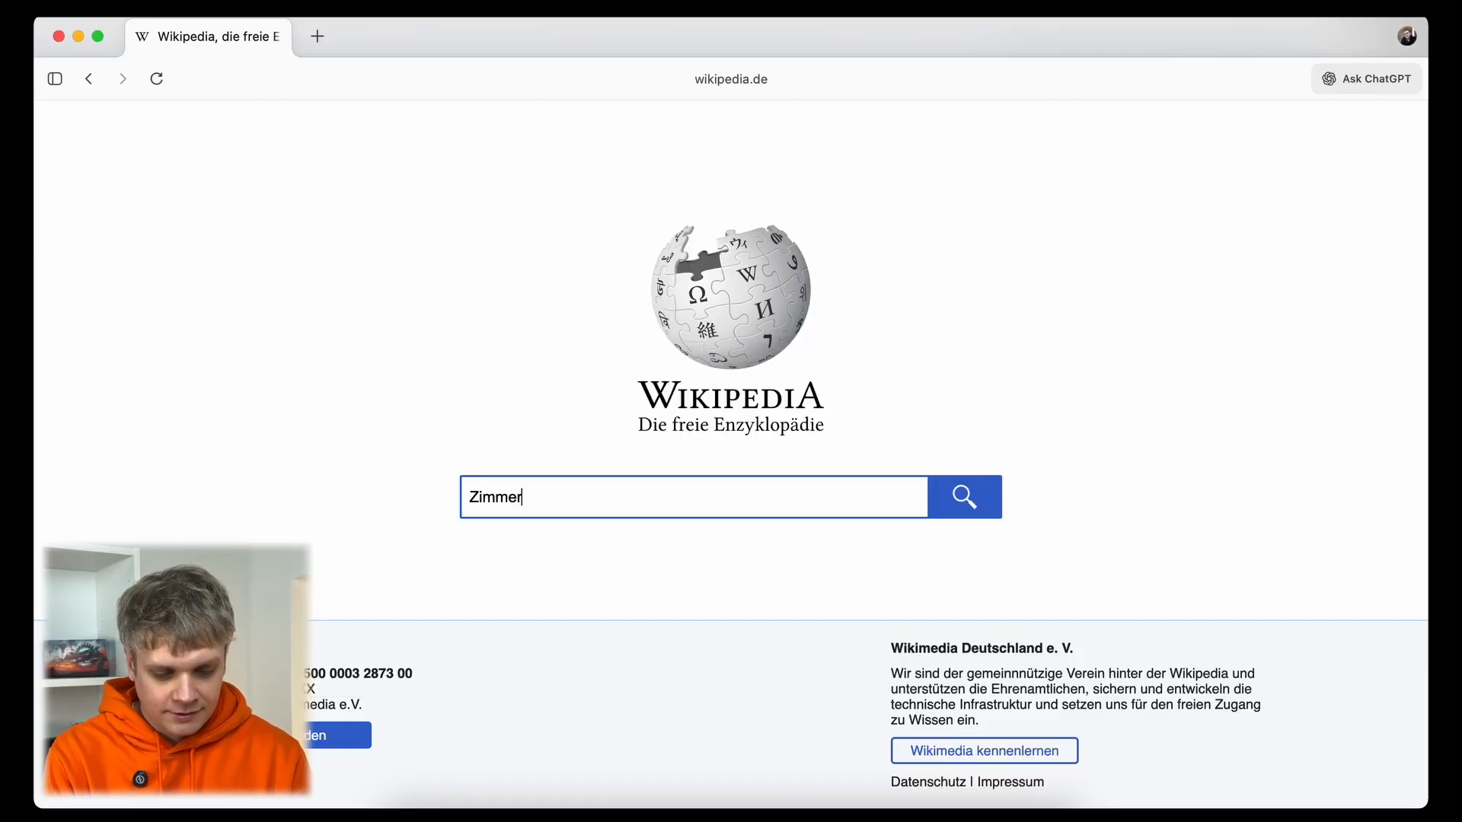
pyautogui.press('Return')
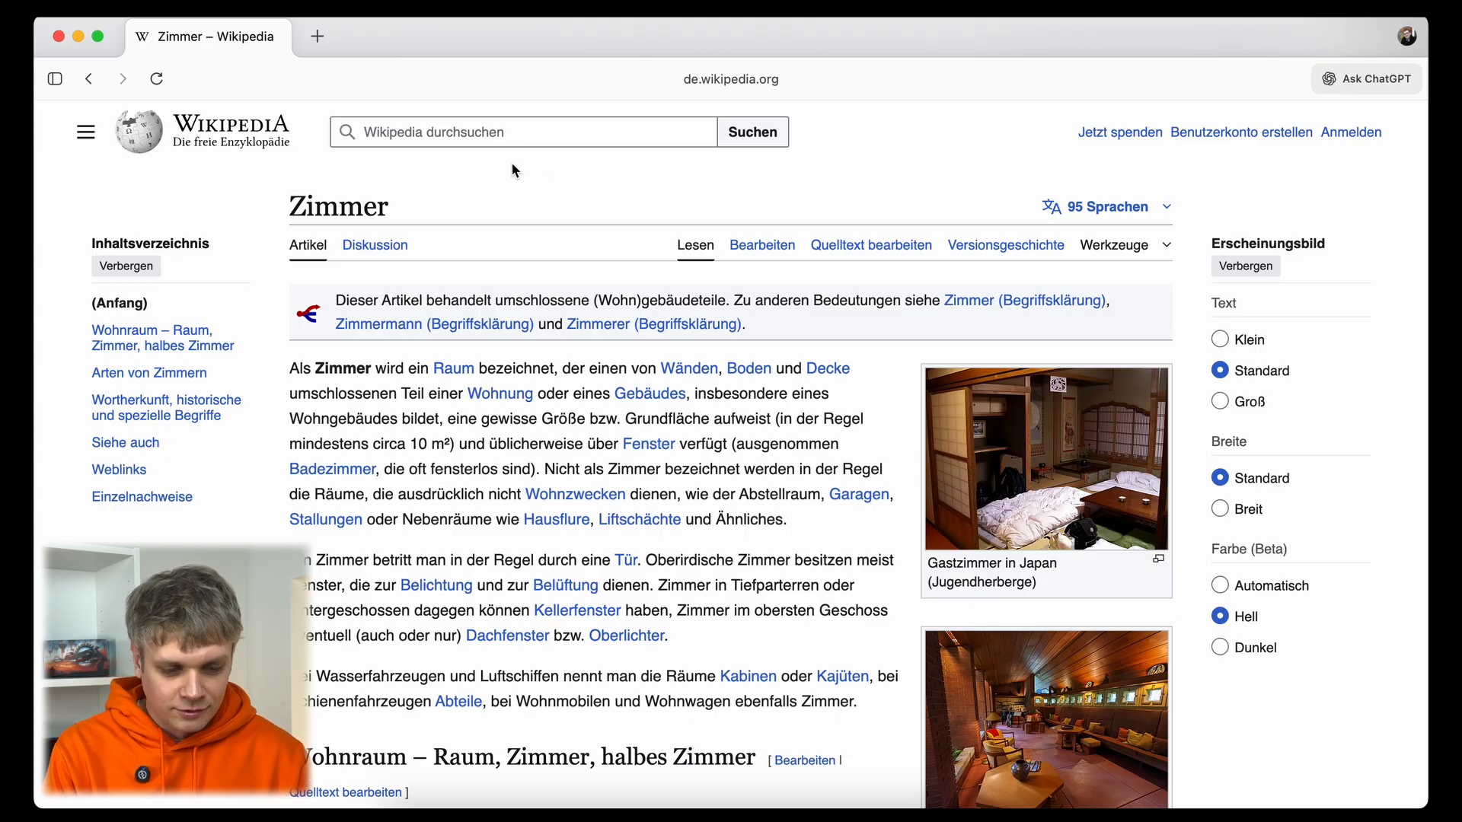
# Open the Wikipedia article on Hans Zimmer through a search and dismiss the donation banner.
pyautogui.click(457, 132)
pyautogui.write('Han')
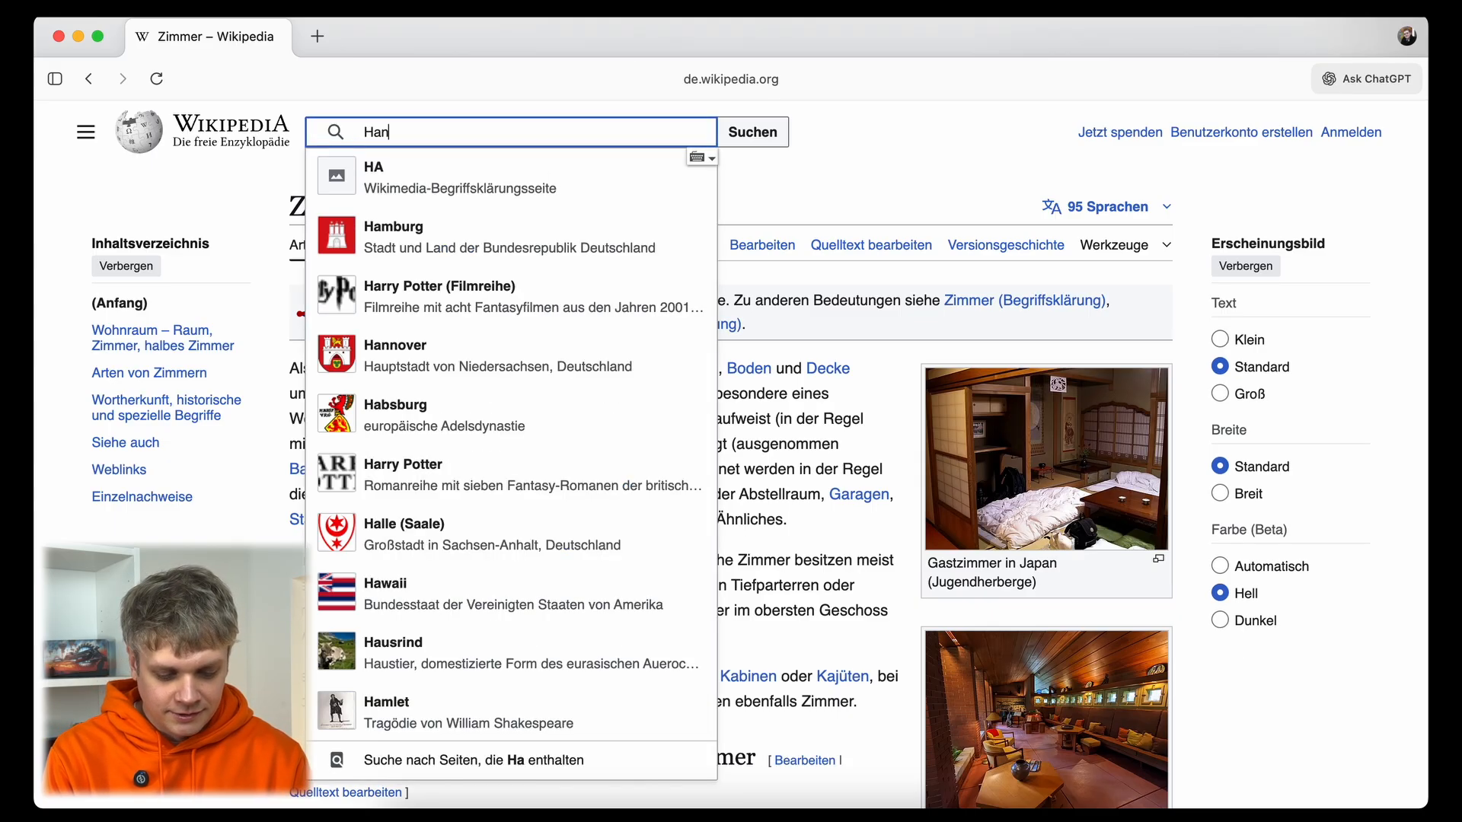
pyautogui.write('s Zimmer')
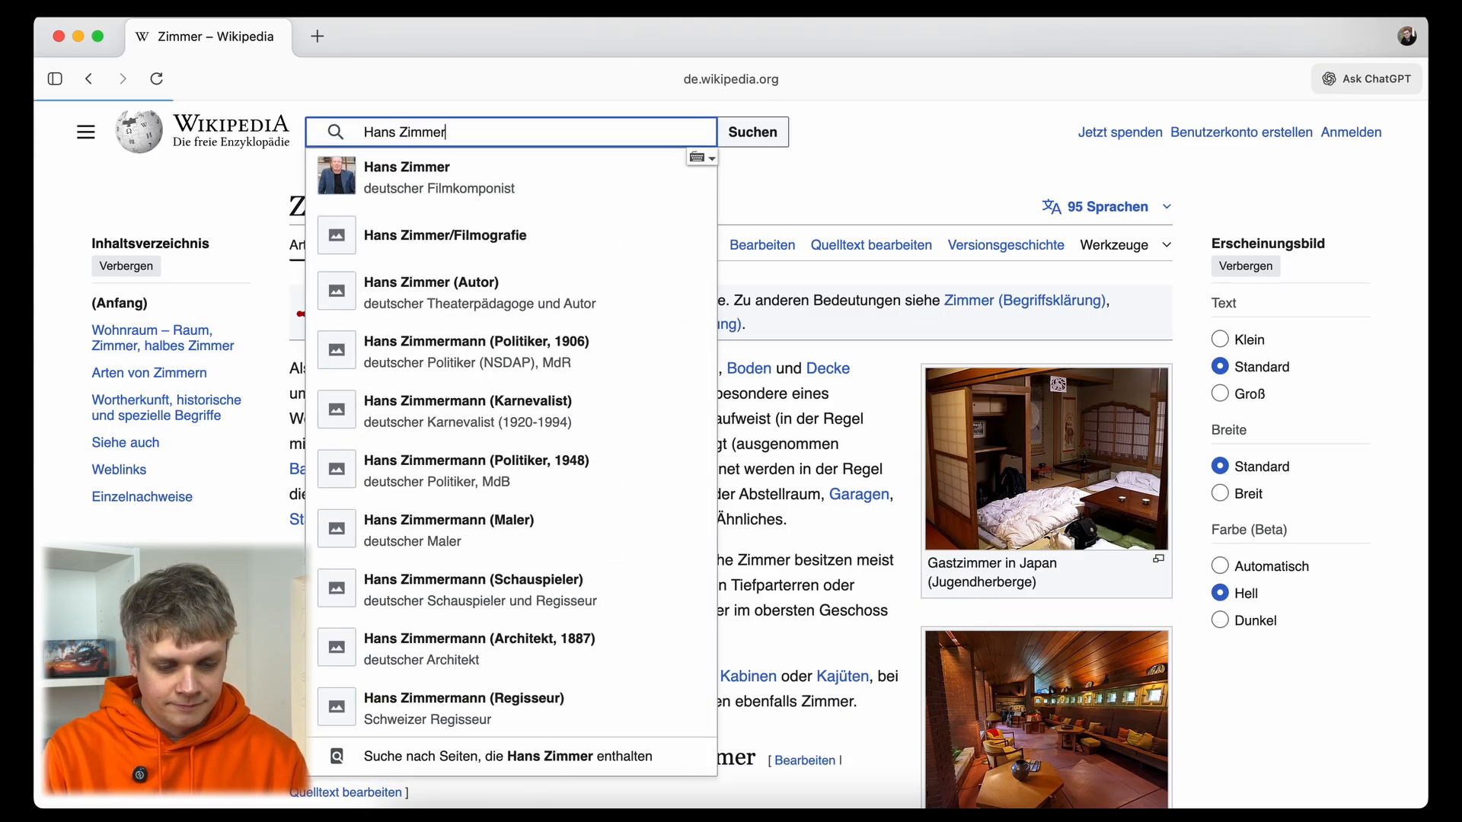
pyautogui.press('Return')
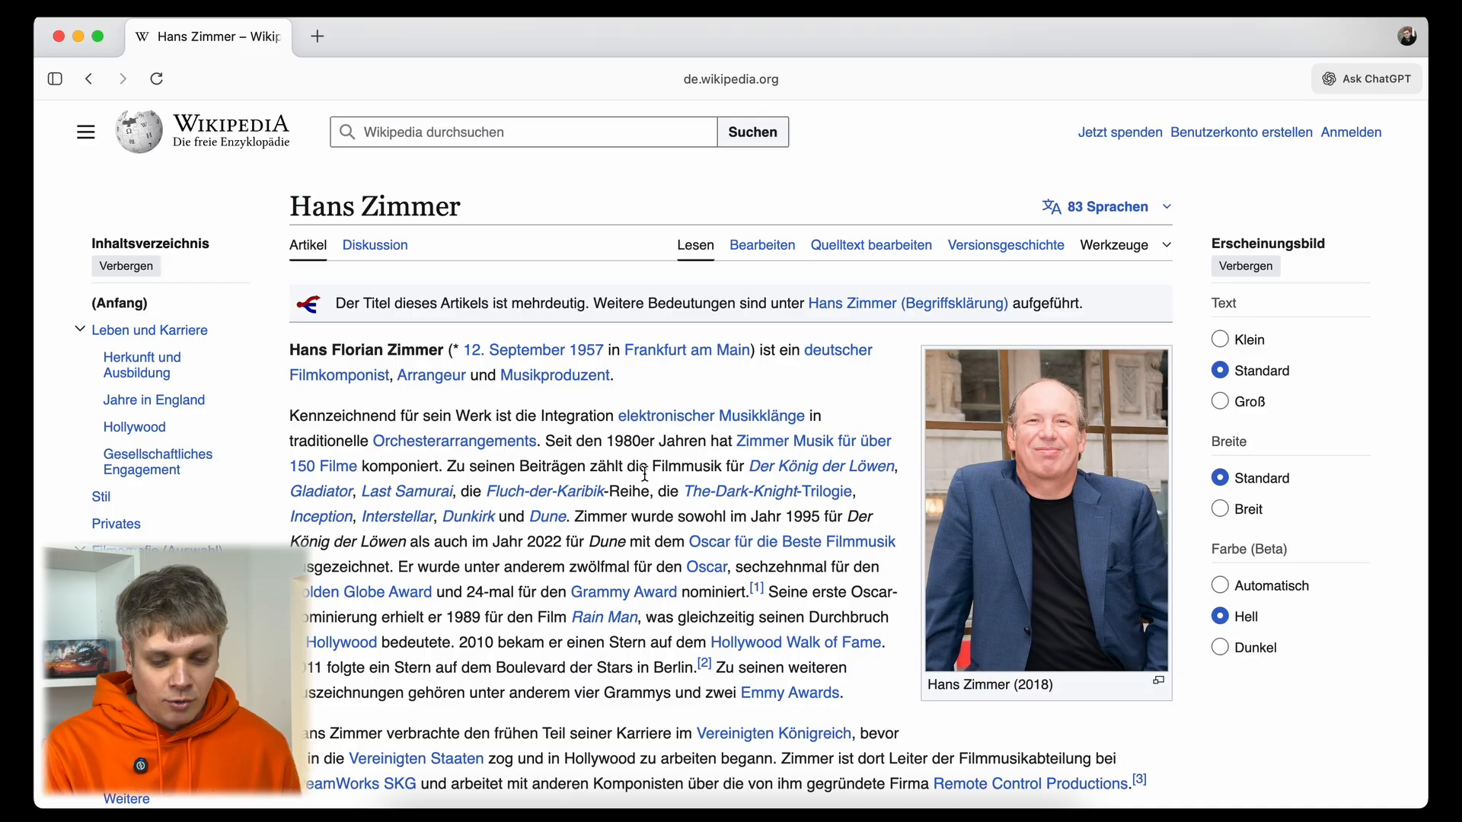
pyautogui.scroll(-5, 613, 533)
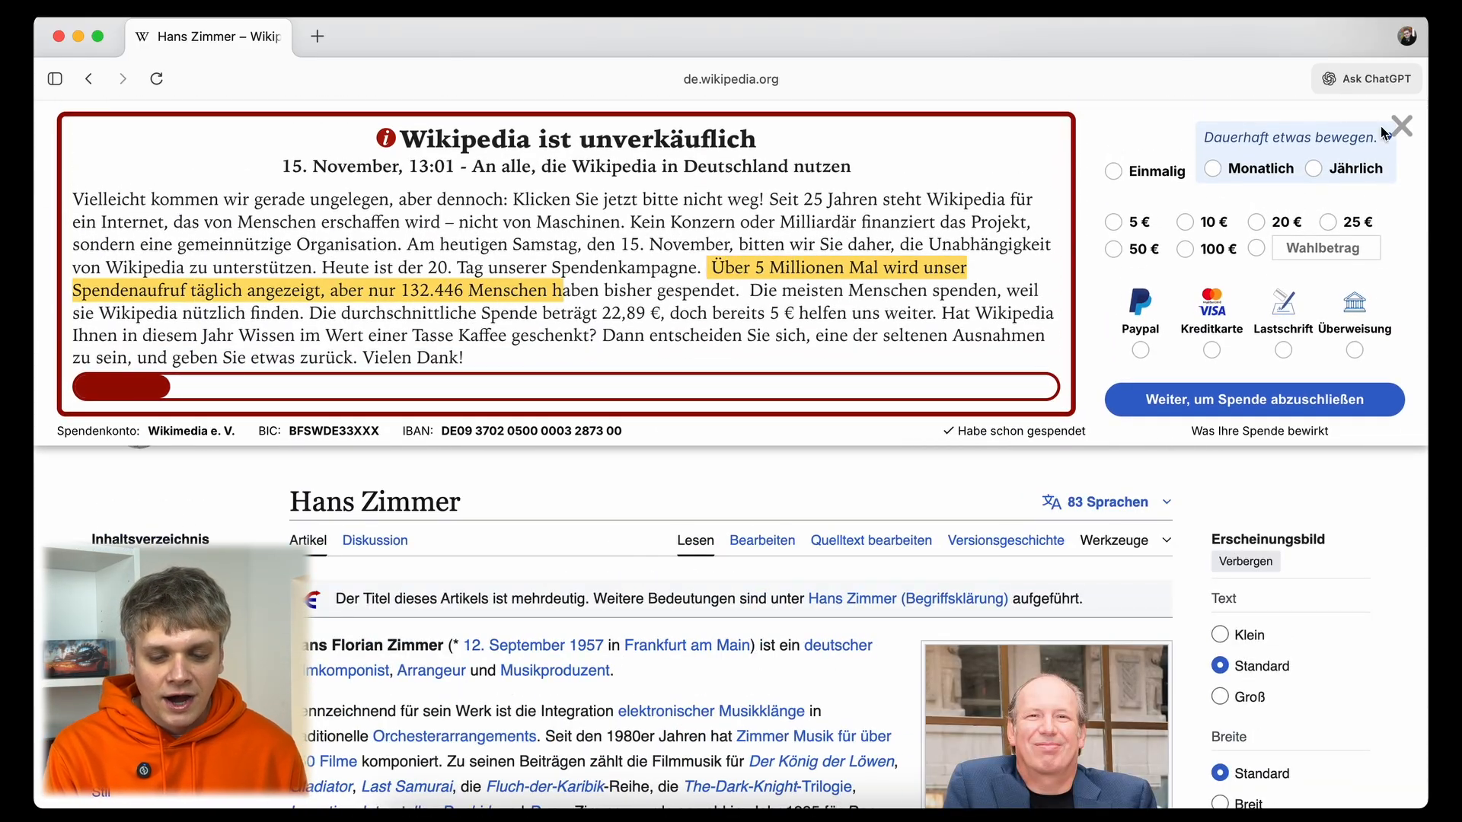
pyautogui.click(1401, 125)
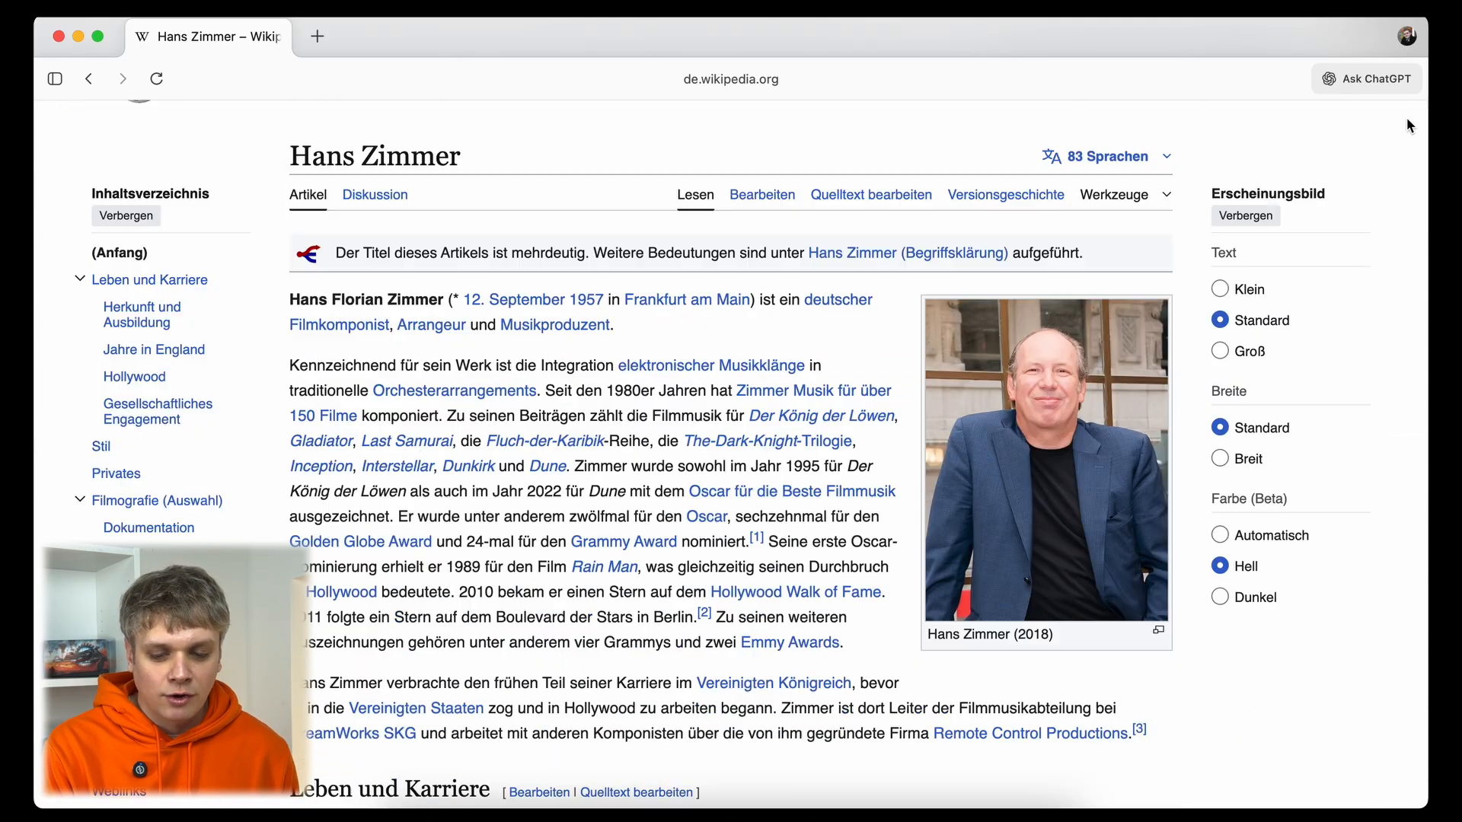
# Open the ChatGPT assistant beside the article and write the prompt "summarize this article in english".
pyautogui.click(1358, 83)
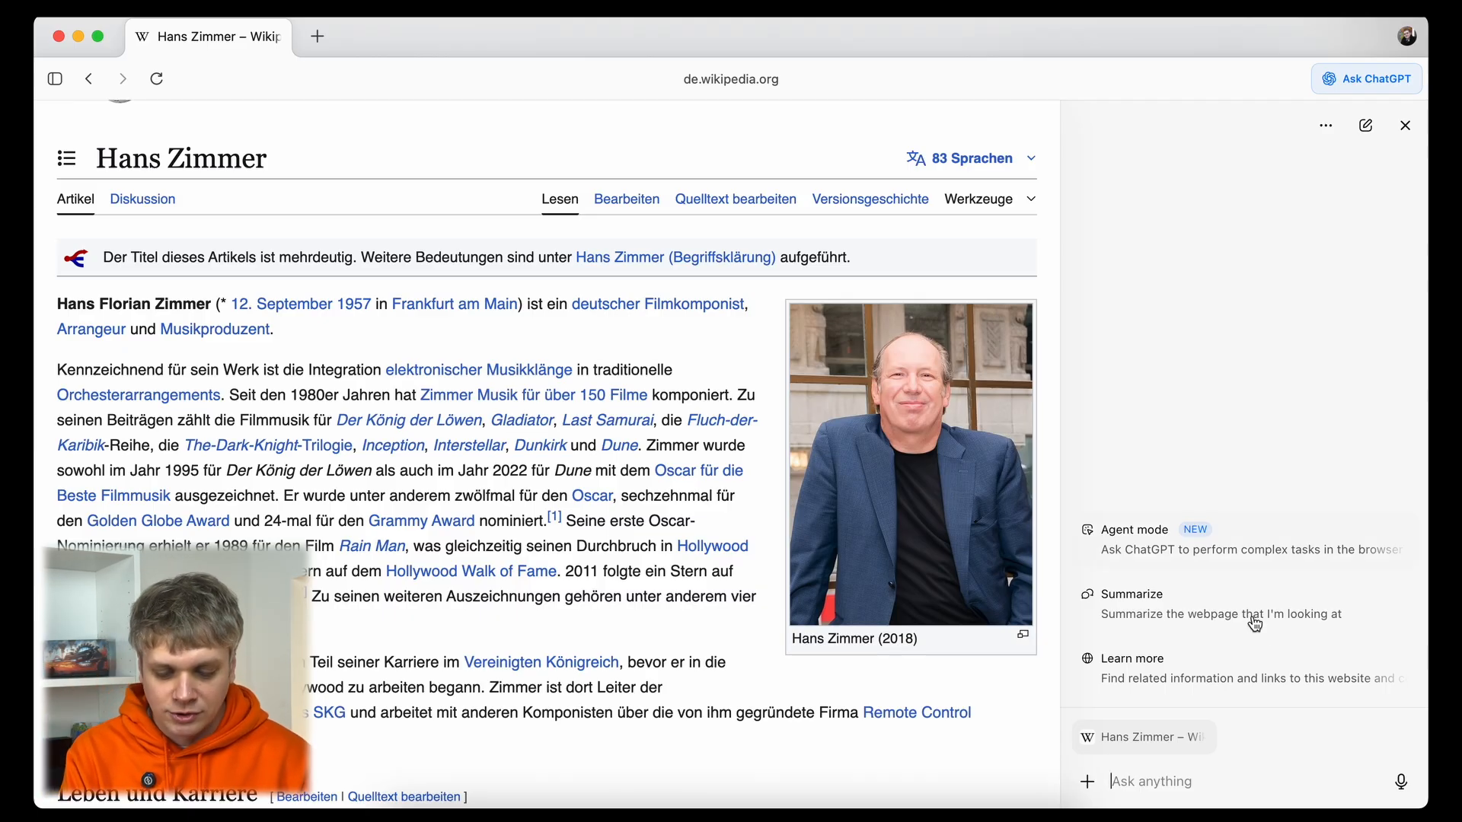
pyautogui.write('summarize t')
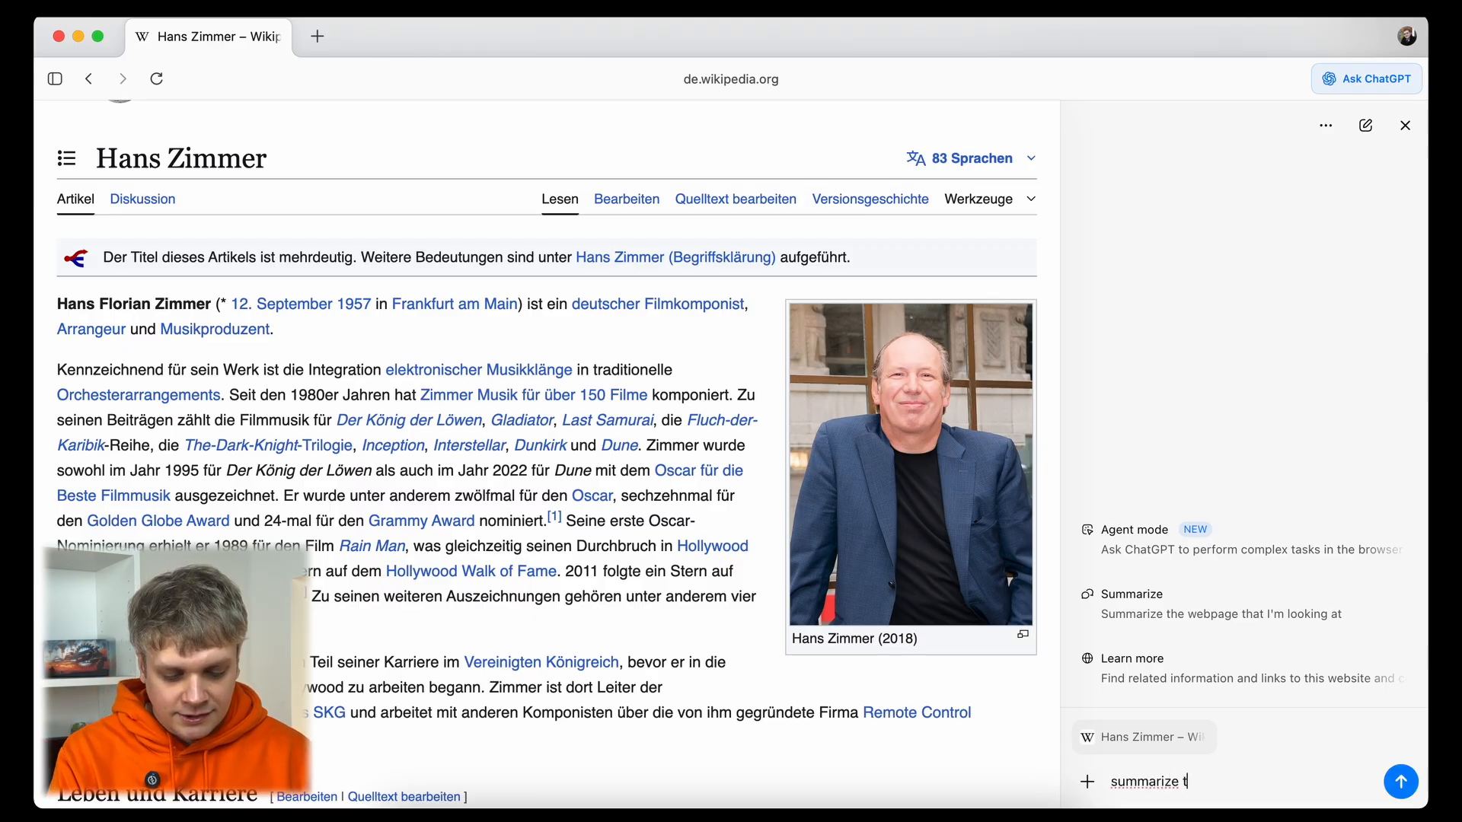
pyautogui.write('his article')
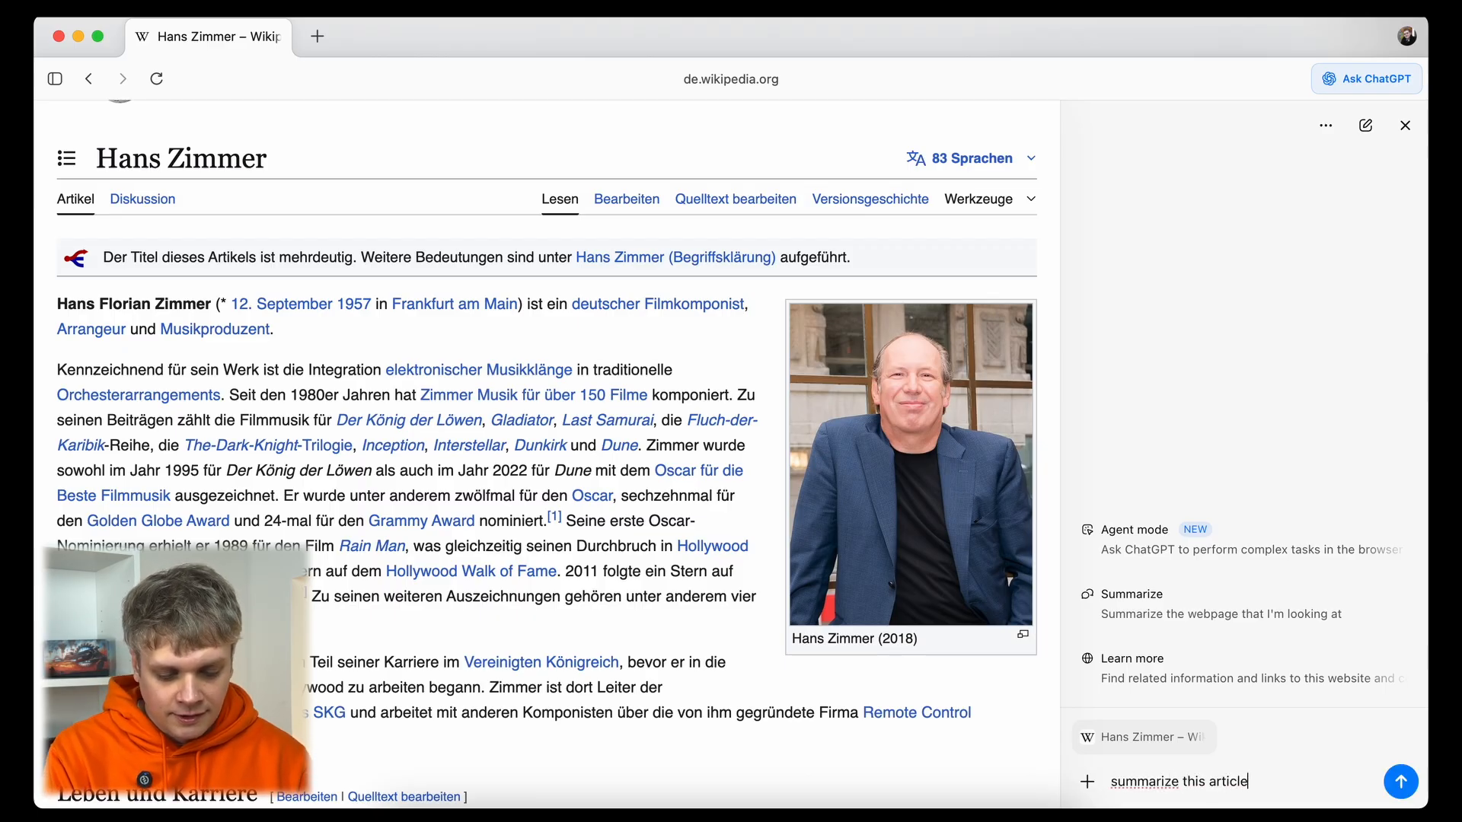
pyautogui.write(' in english')
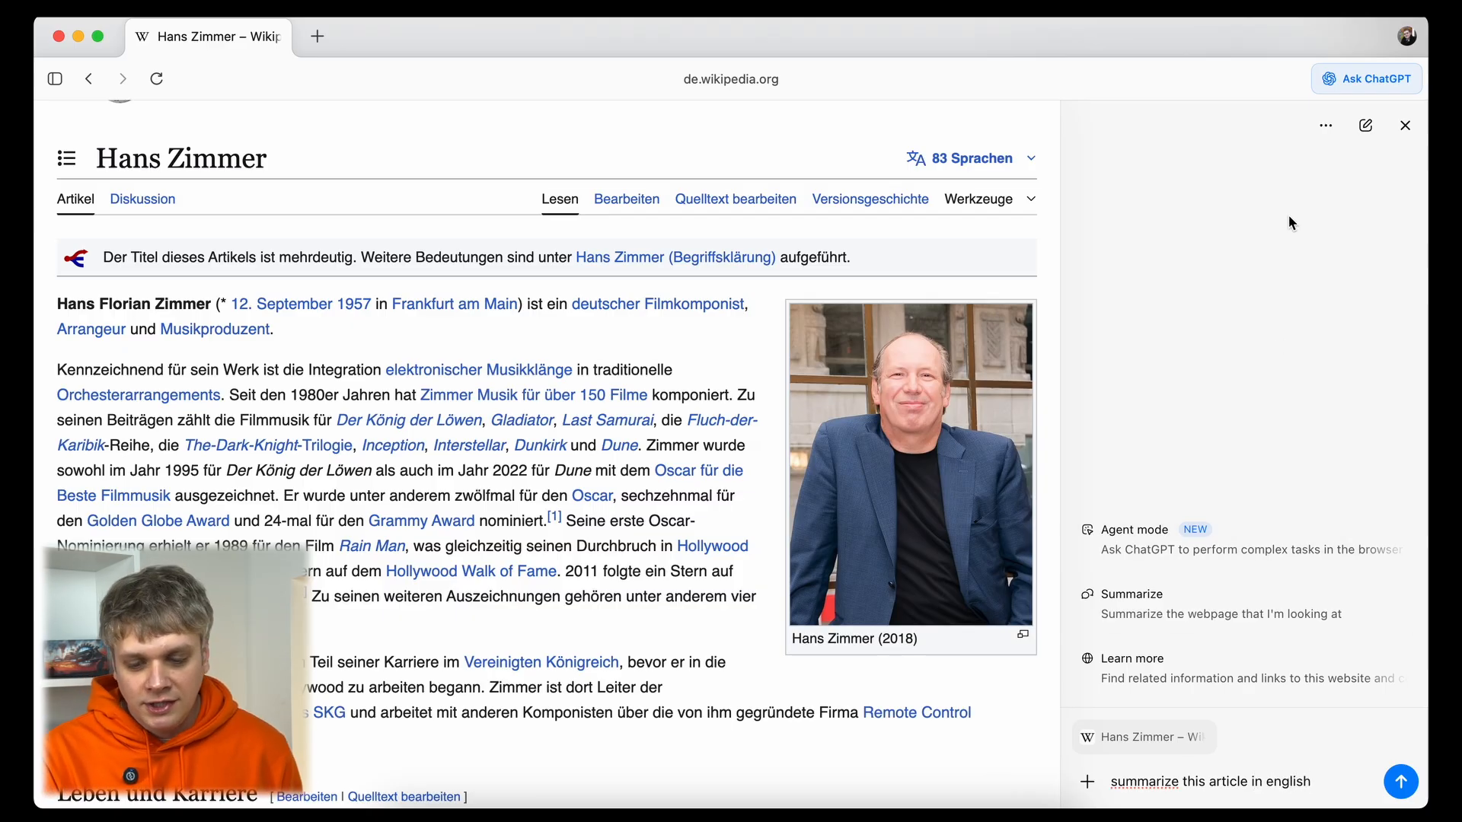
# Set the assistant's GPT-5.1 model to Instant and submit the prompt.
pyautogui.click(1324, 131)
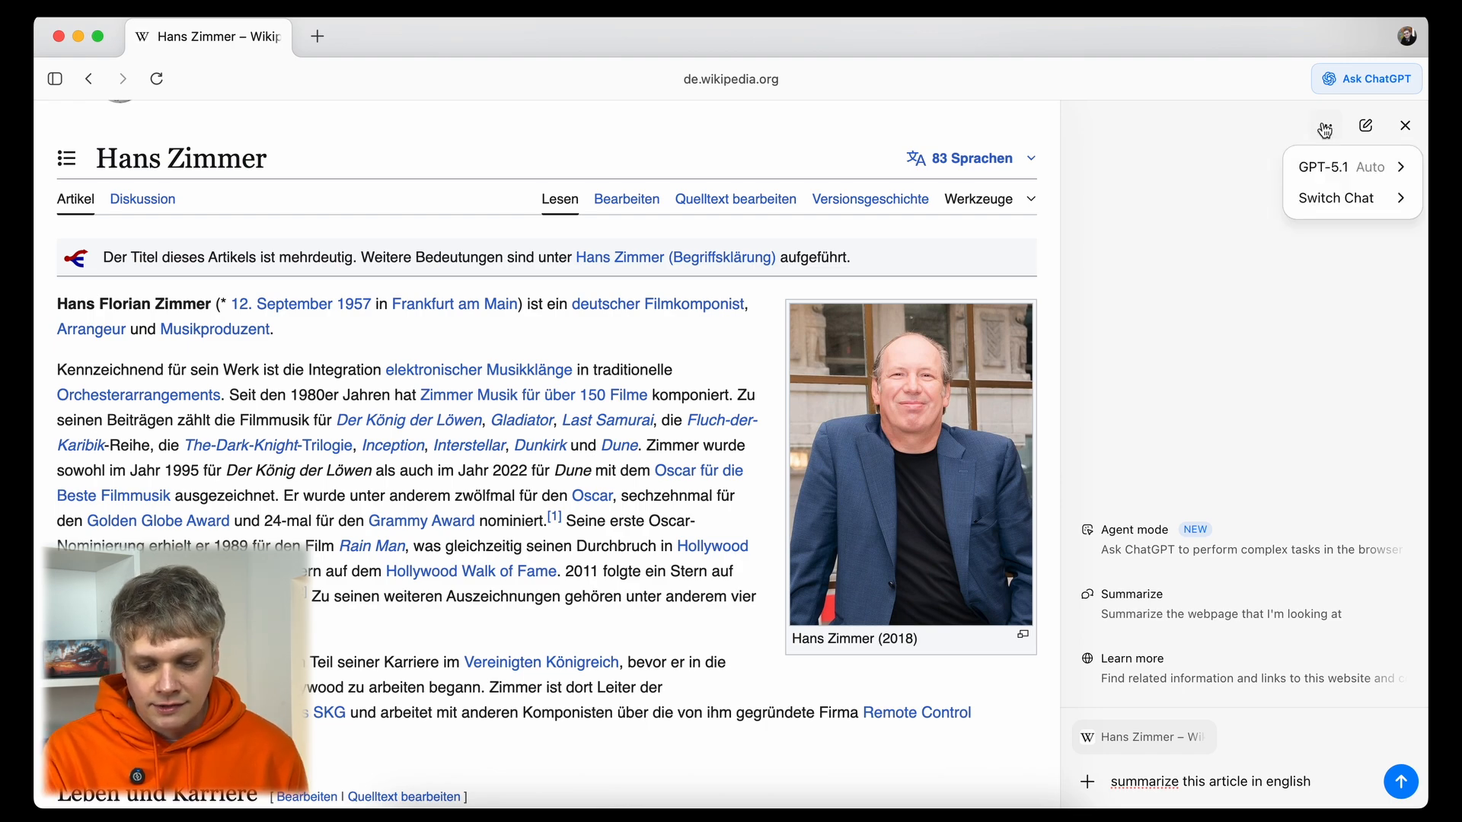
pyautogui.click(1337, 178)
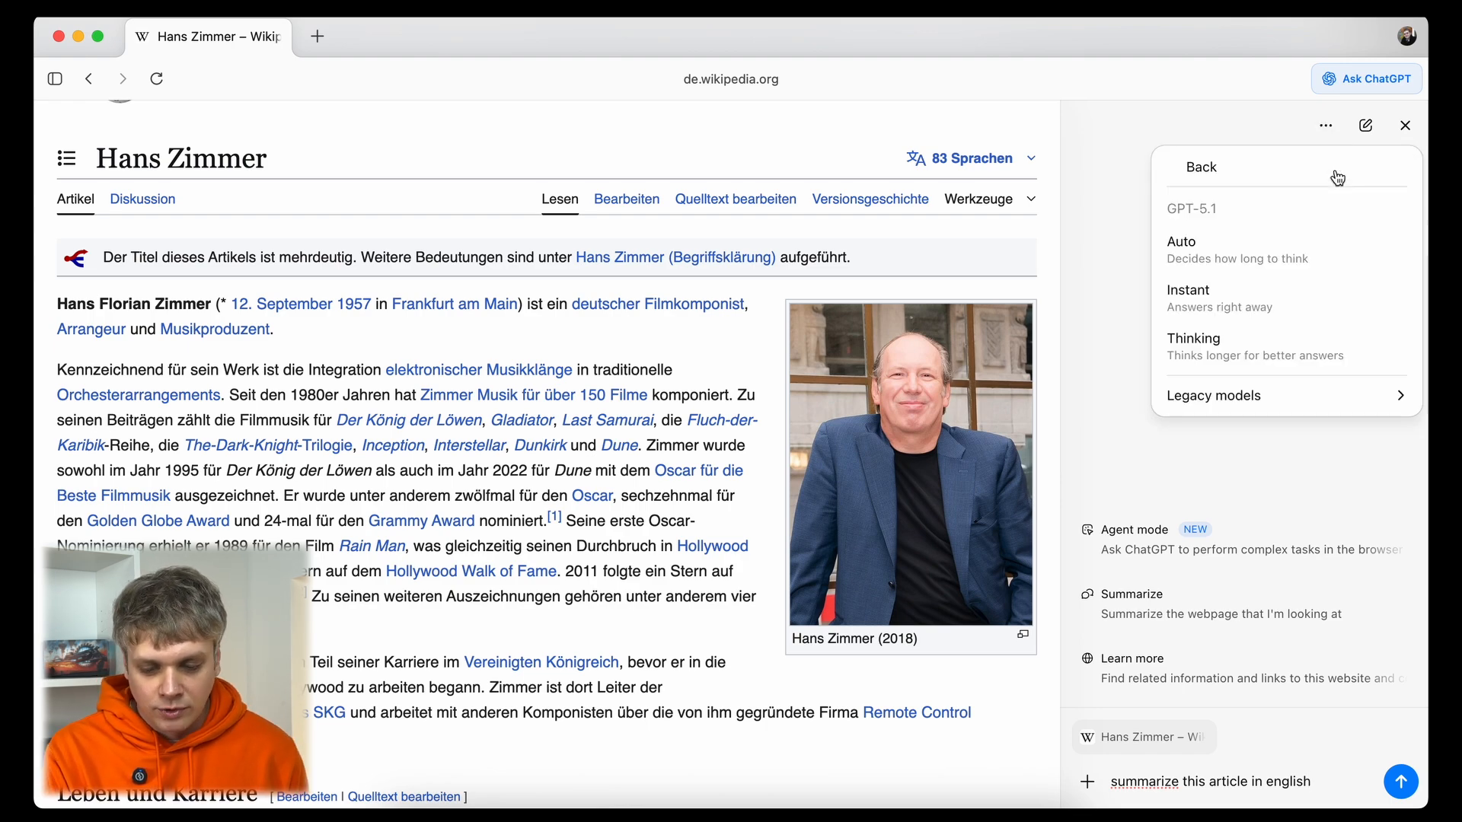
pyautogui.click(1220, 298)
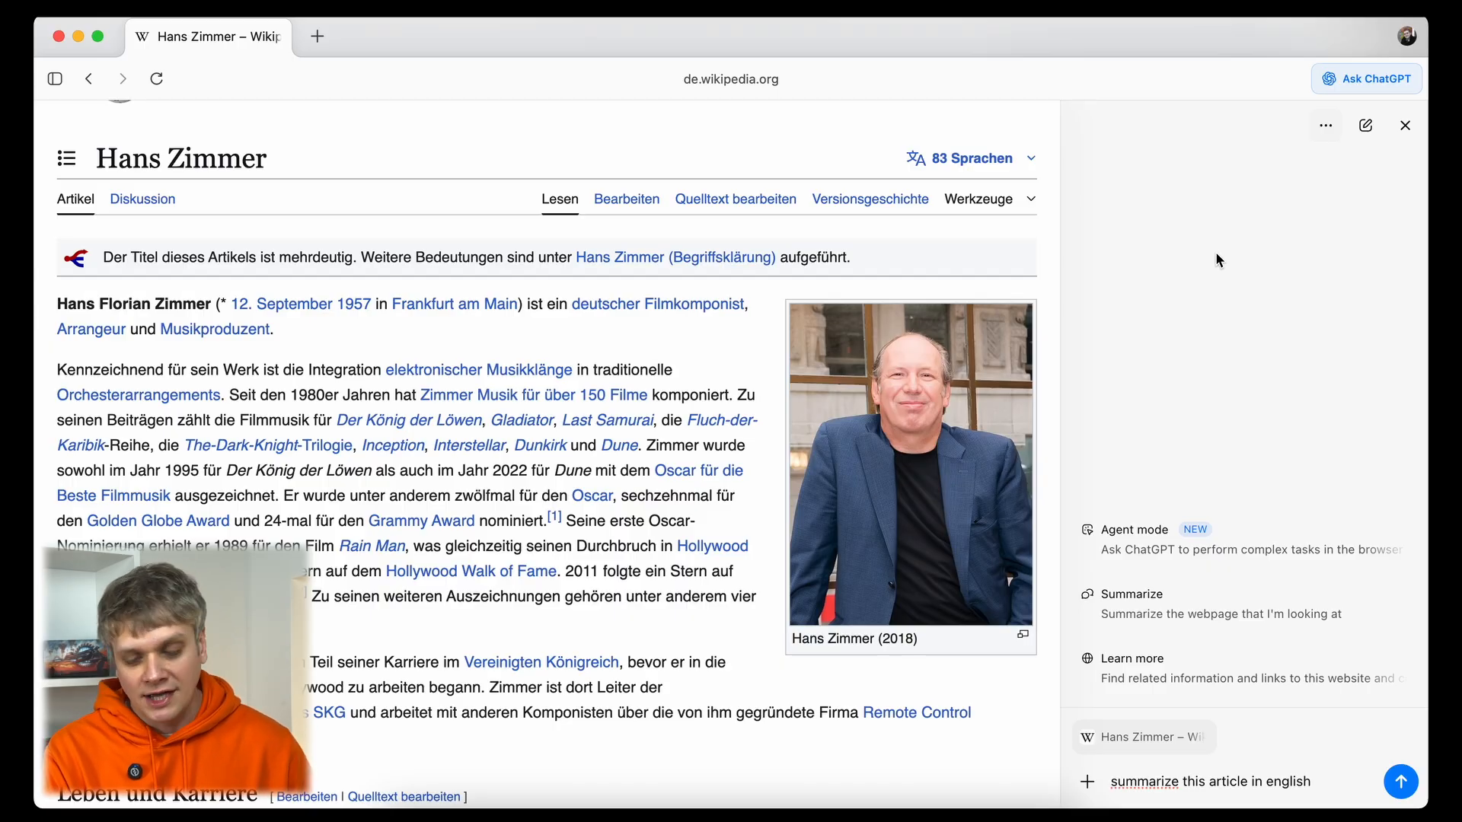
pyautogui.press('Return')
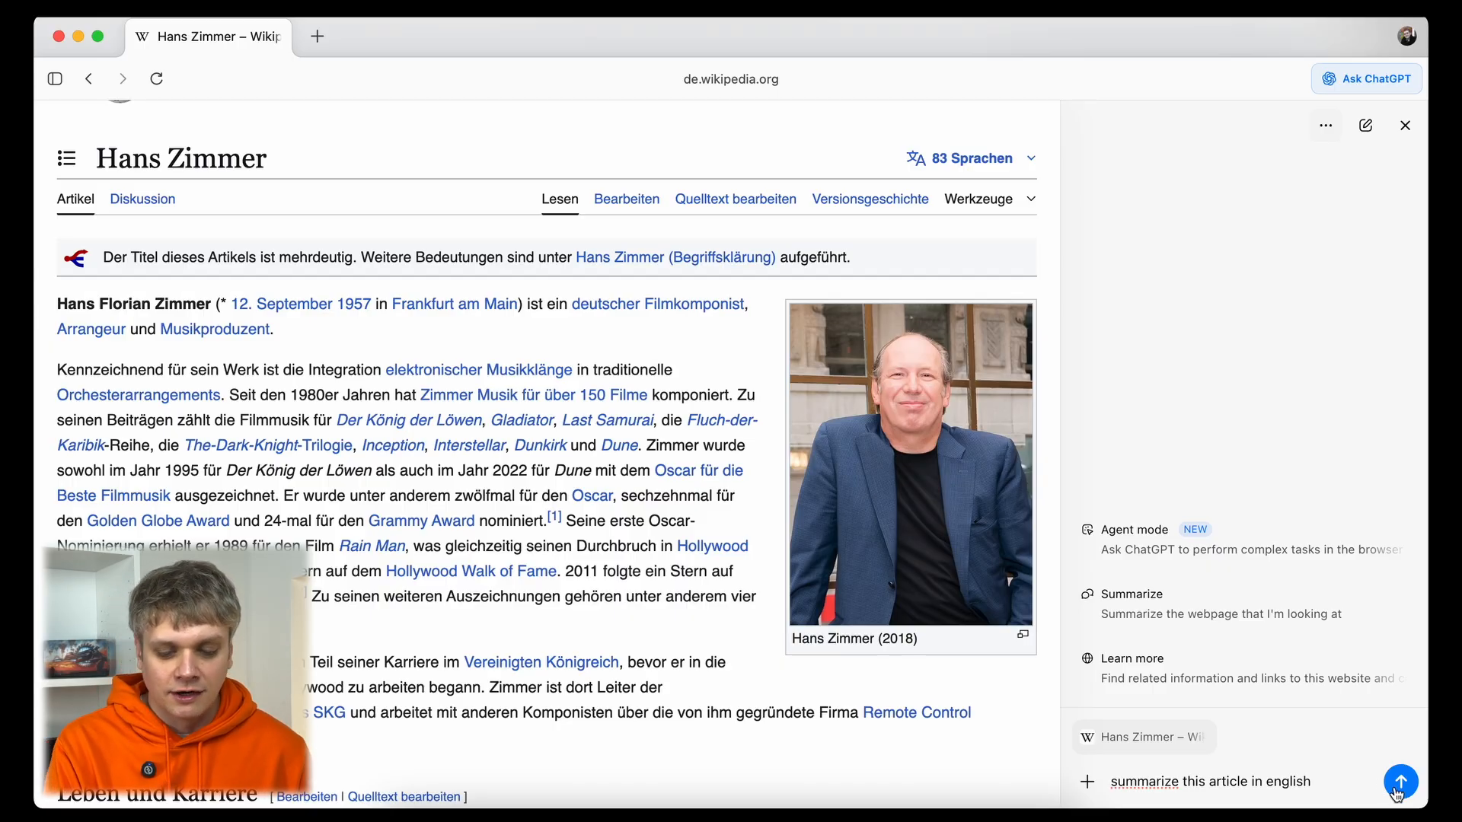
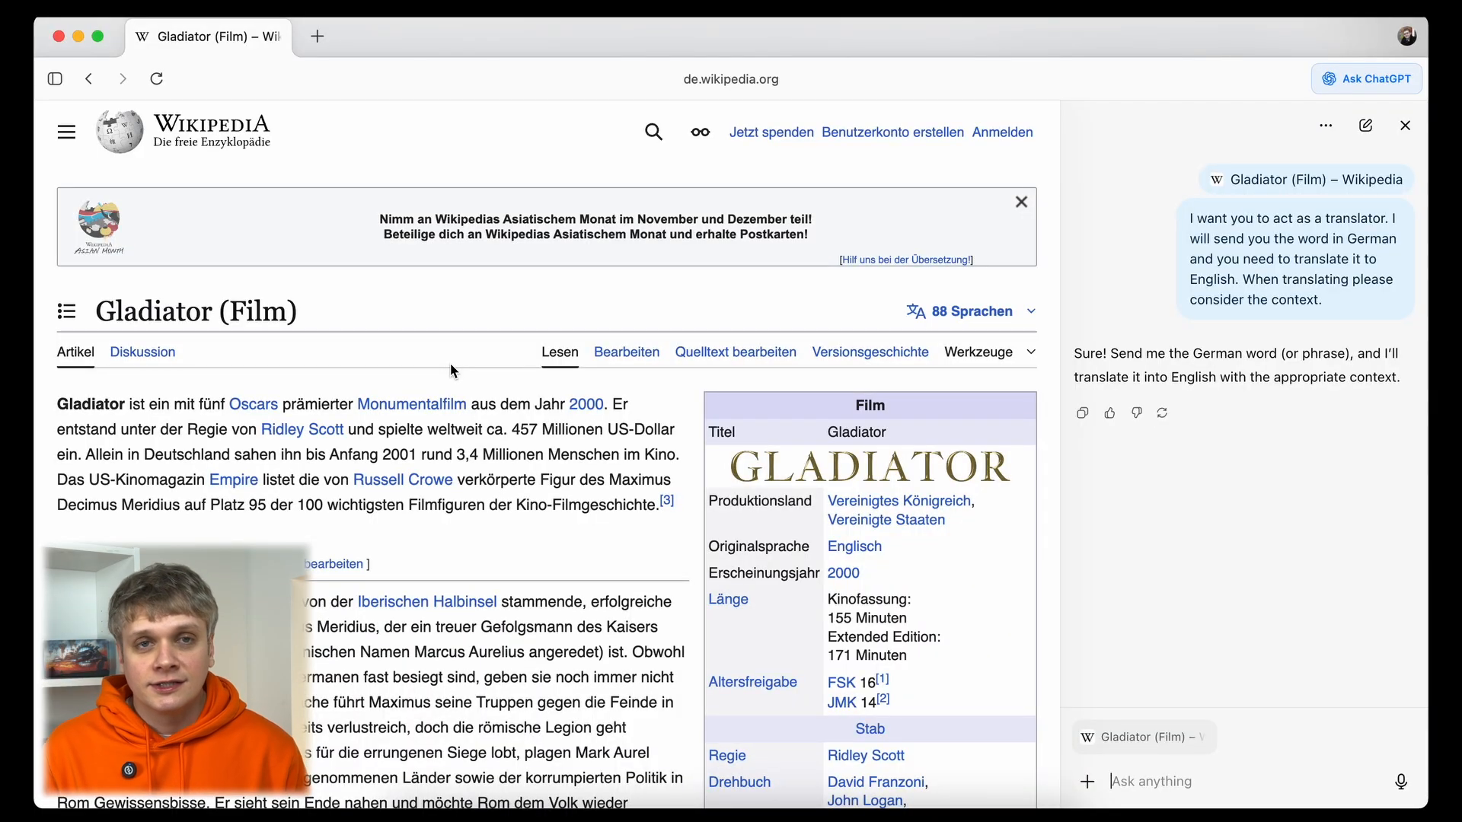
# Ask the assistant to translate "stammende" from the first sentence of the Gladiator article's Handlung section.
pyautogui.scroll(-5, 450, 363)
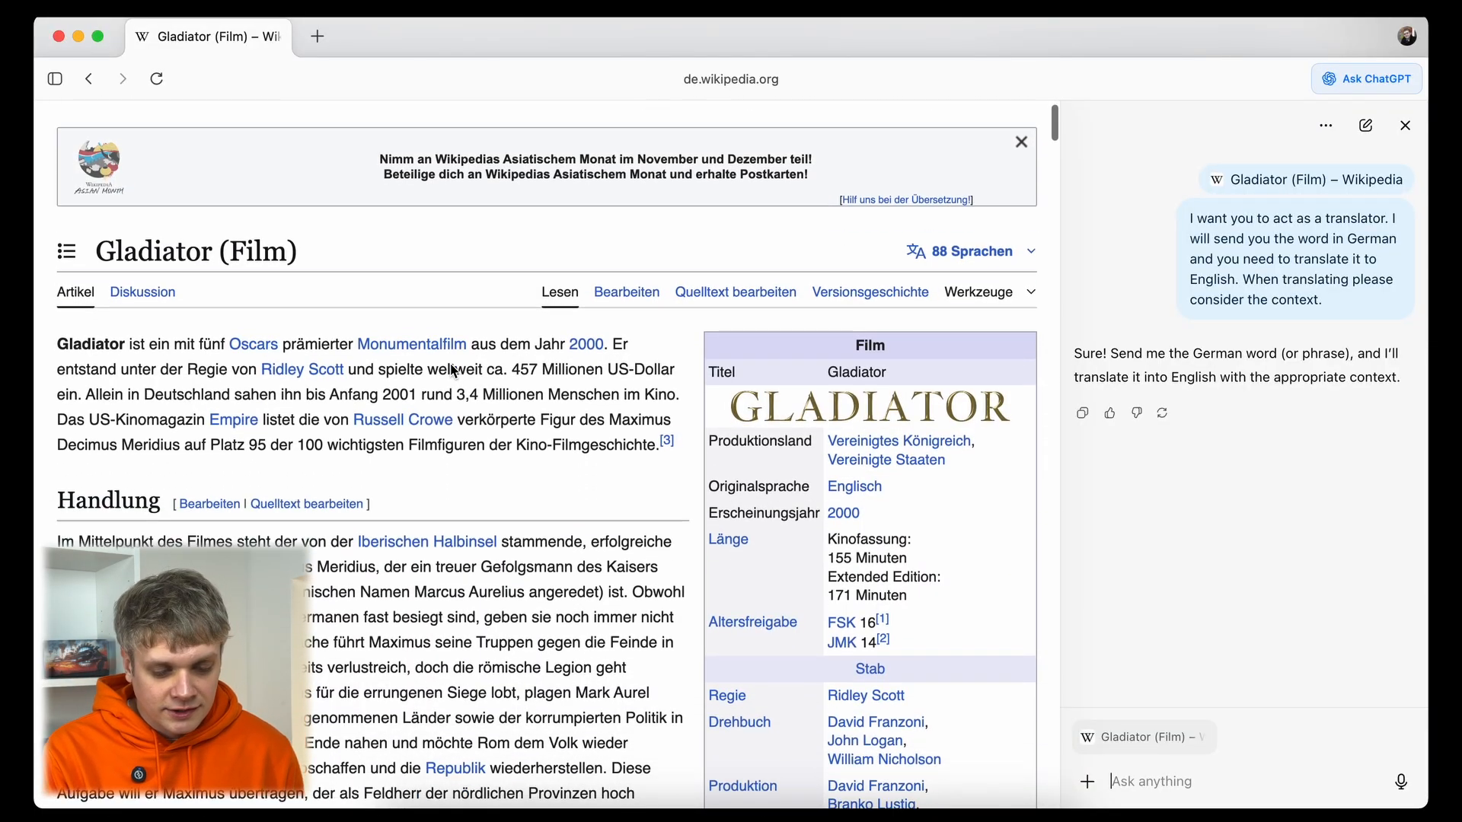
pyautogui.scroll(-2, 451, 371)
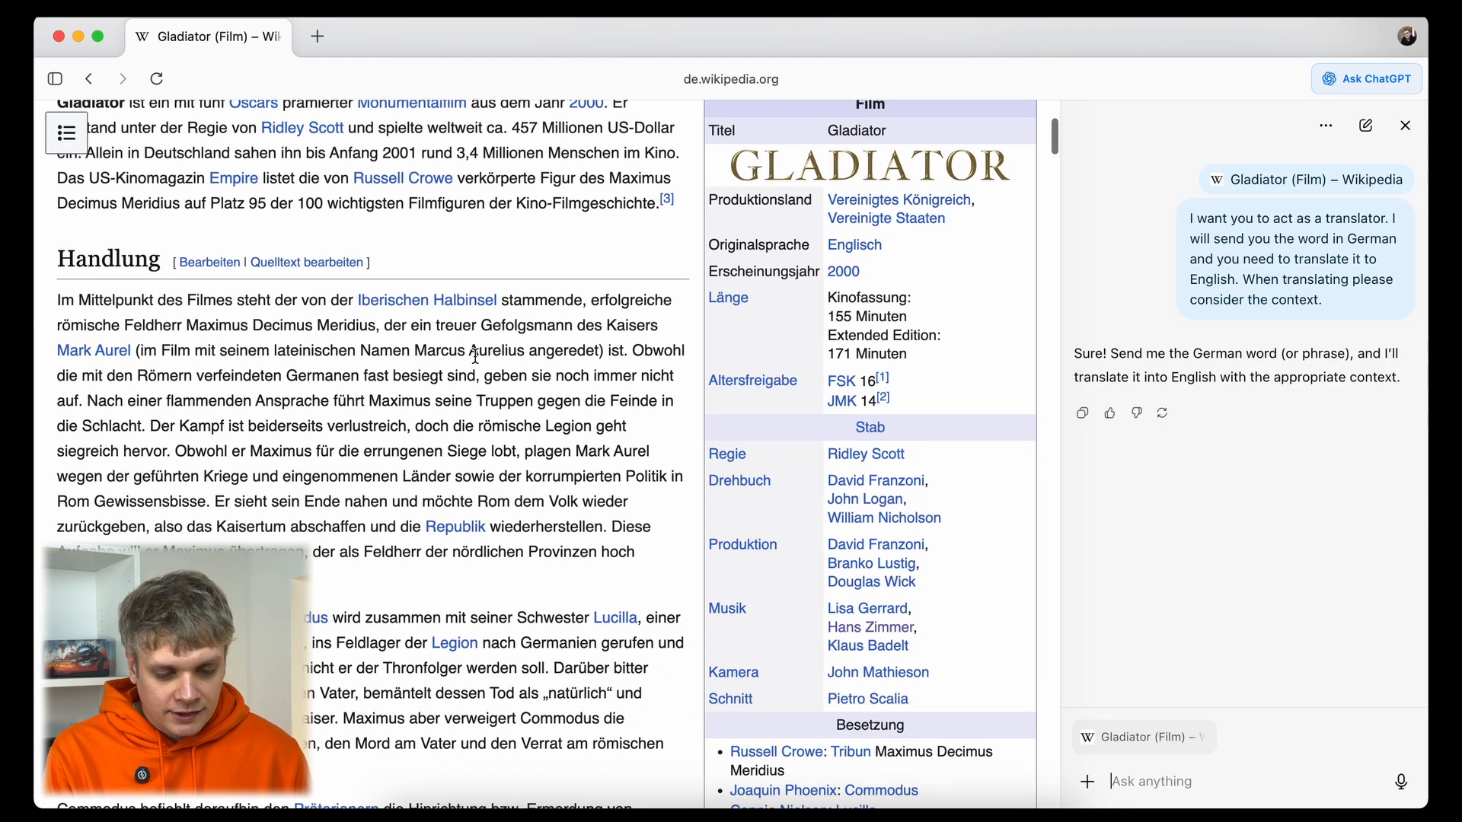
pyautogui.doubleClick(551, 304)
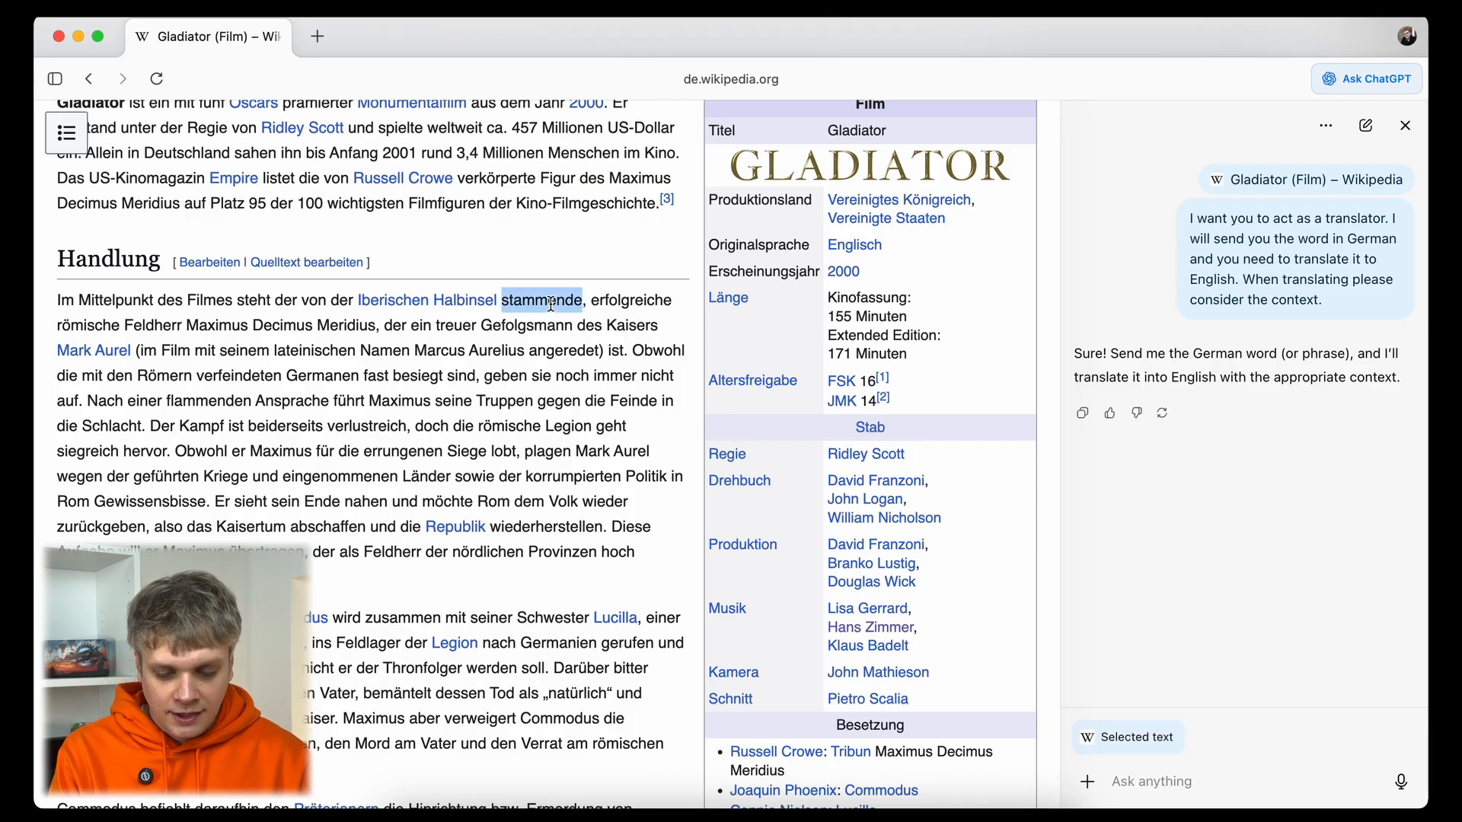
pyautogui.click(1199, 784)
pyautogui.write('stammende')
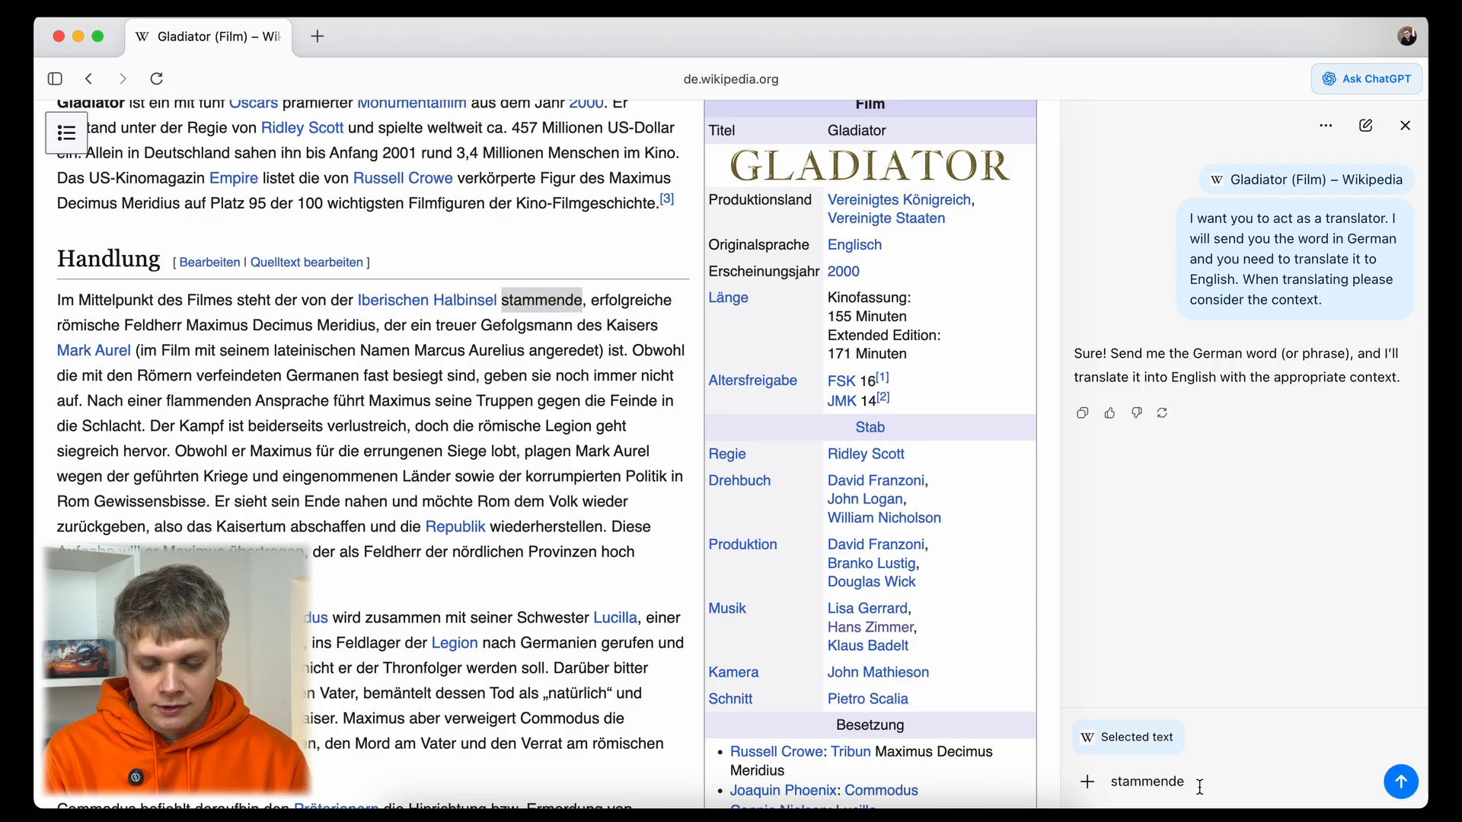
pyautogui.press('Return')
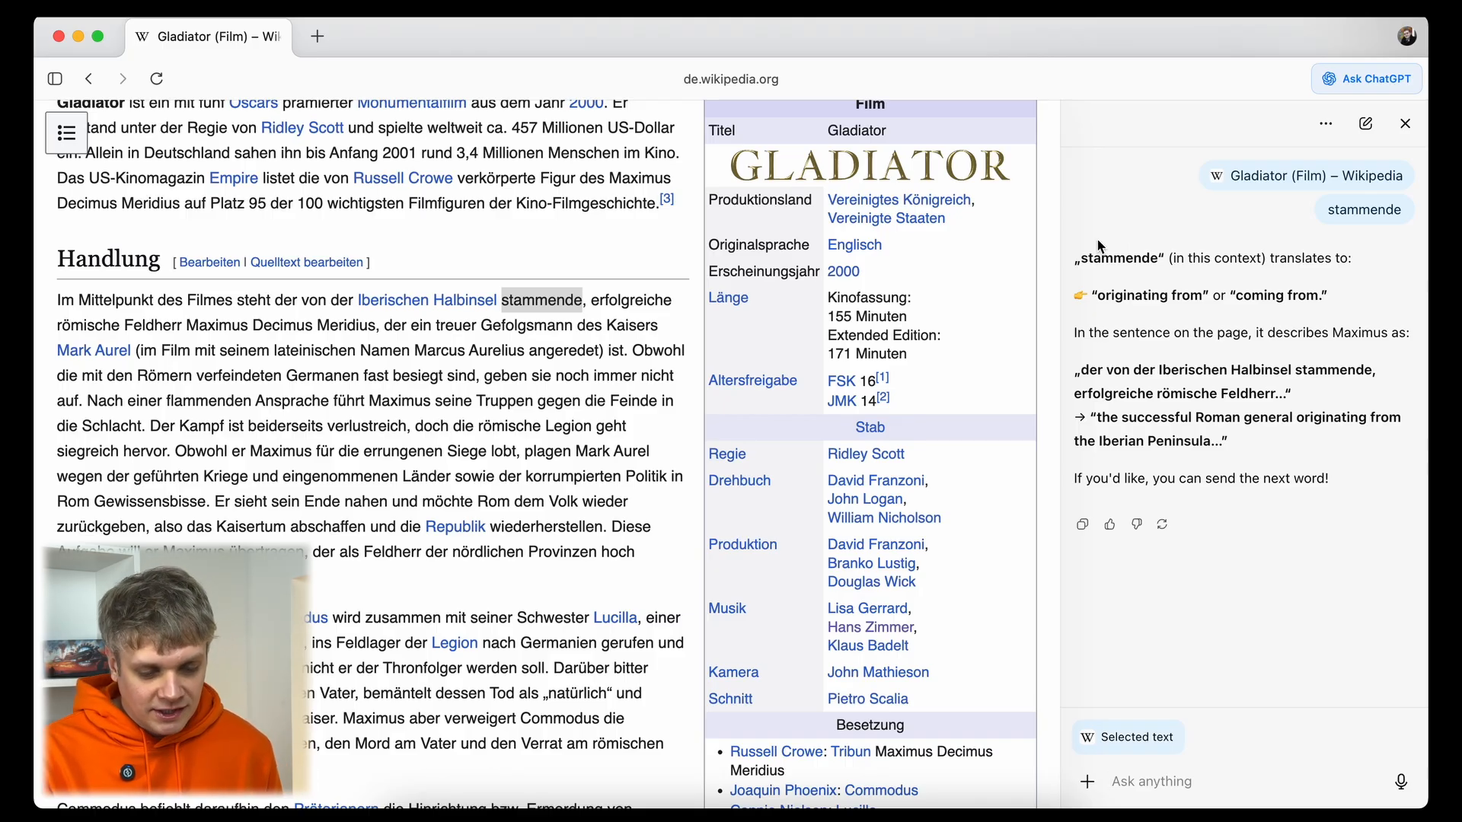
# Copy the word "beiderseits" from the Handlung section and send it to the assistant for translation.
pyautogui.doubleClick(287, 429)
pyautogui.press('super+c')
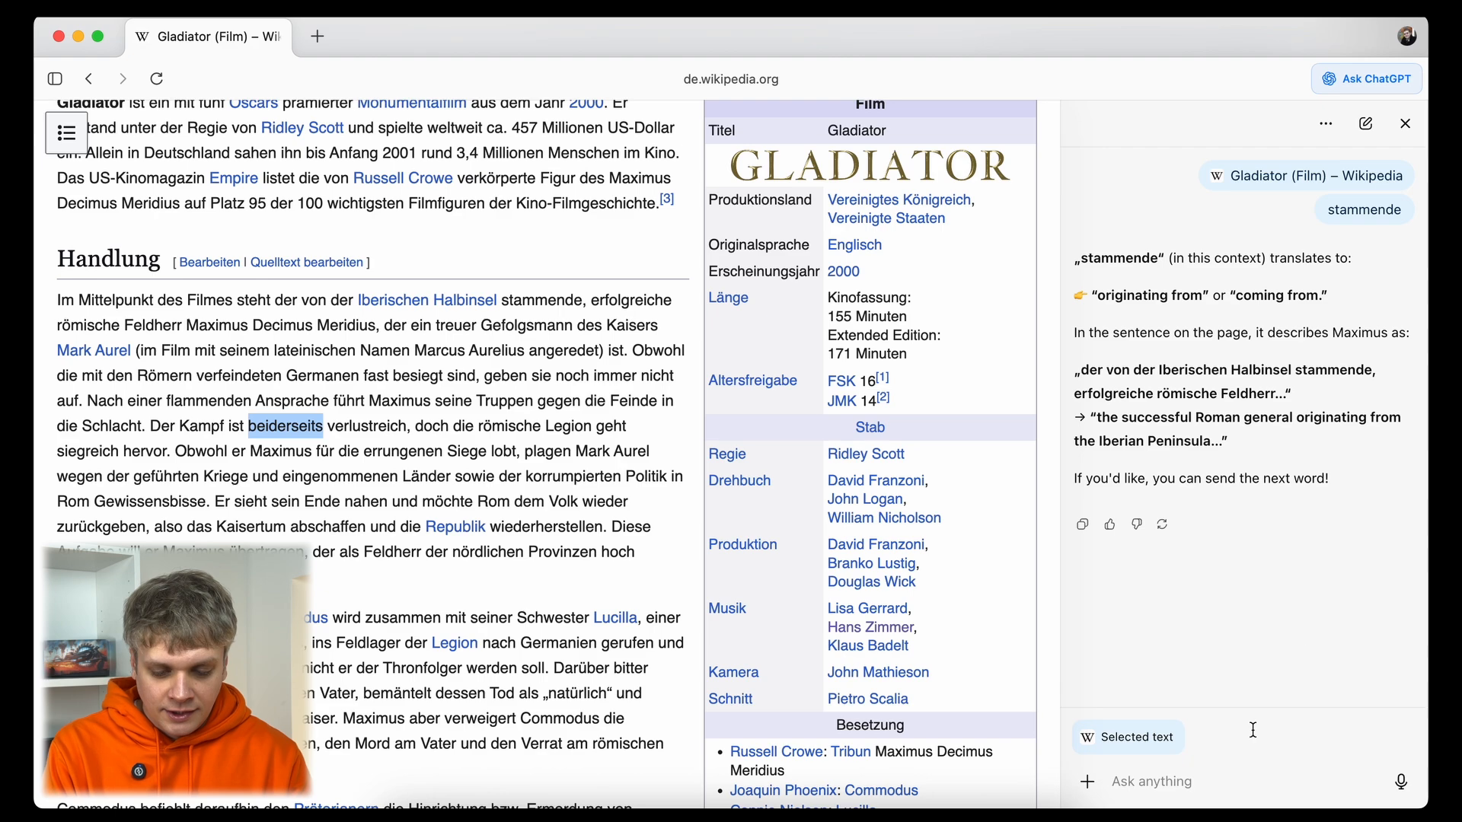
pyautogui.click(1199, 776)
pyautogui.press('super+v')
pyautogui.press('Return')
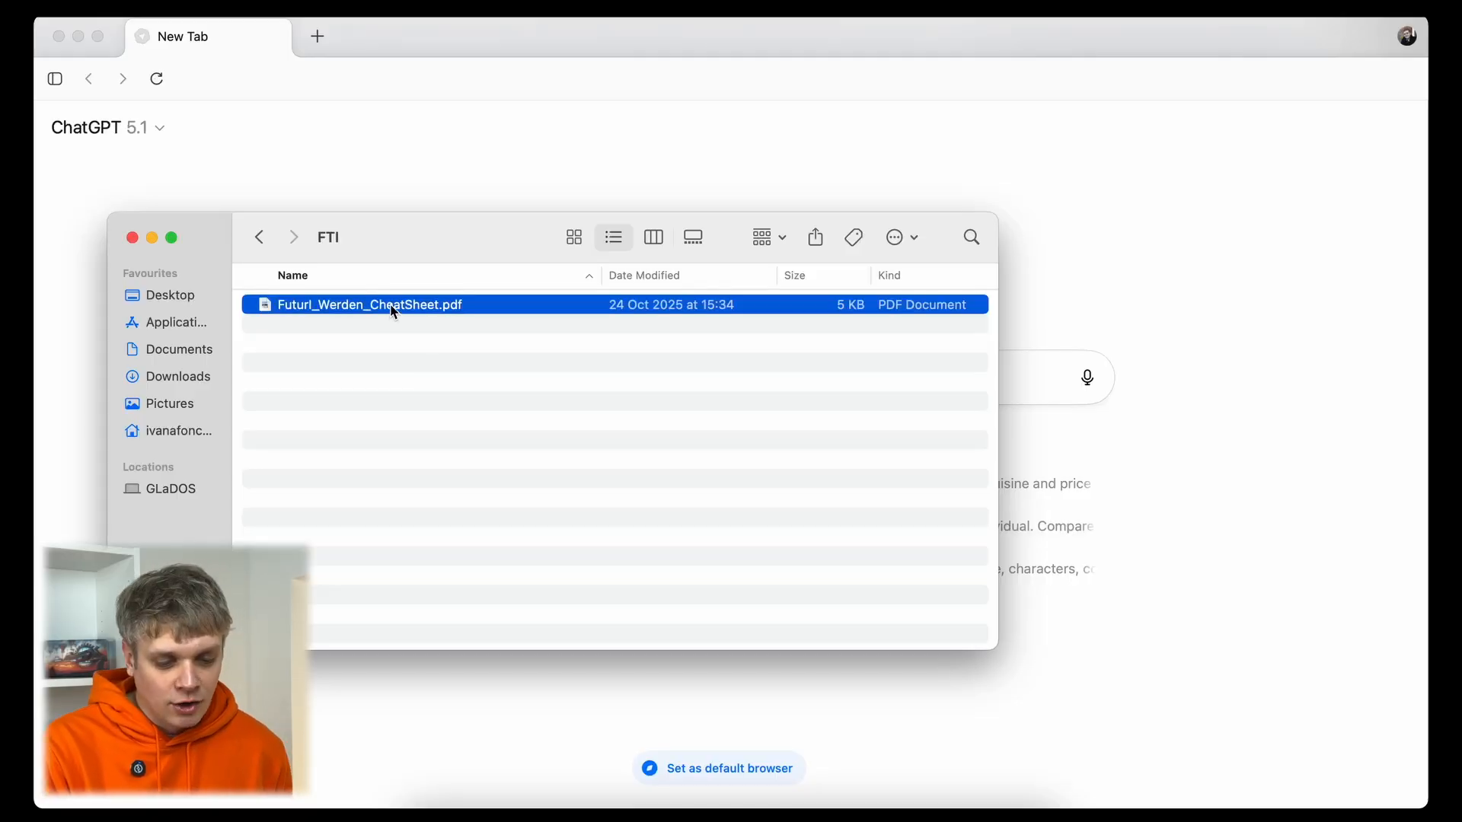
# Open FuturI_Werden_CheatSheet.pdf from the FTI folder in ChatGPT Atlas.
pyautogui.rightClick(393, 310)
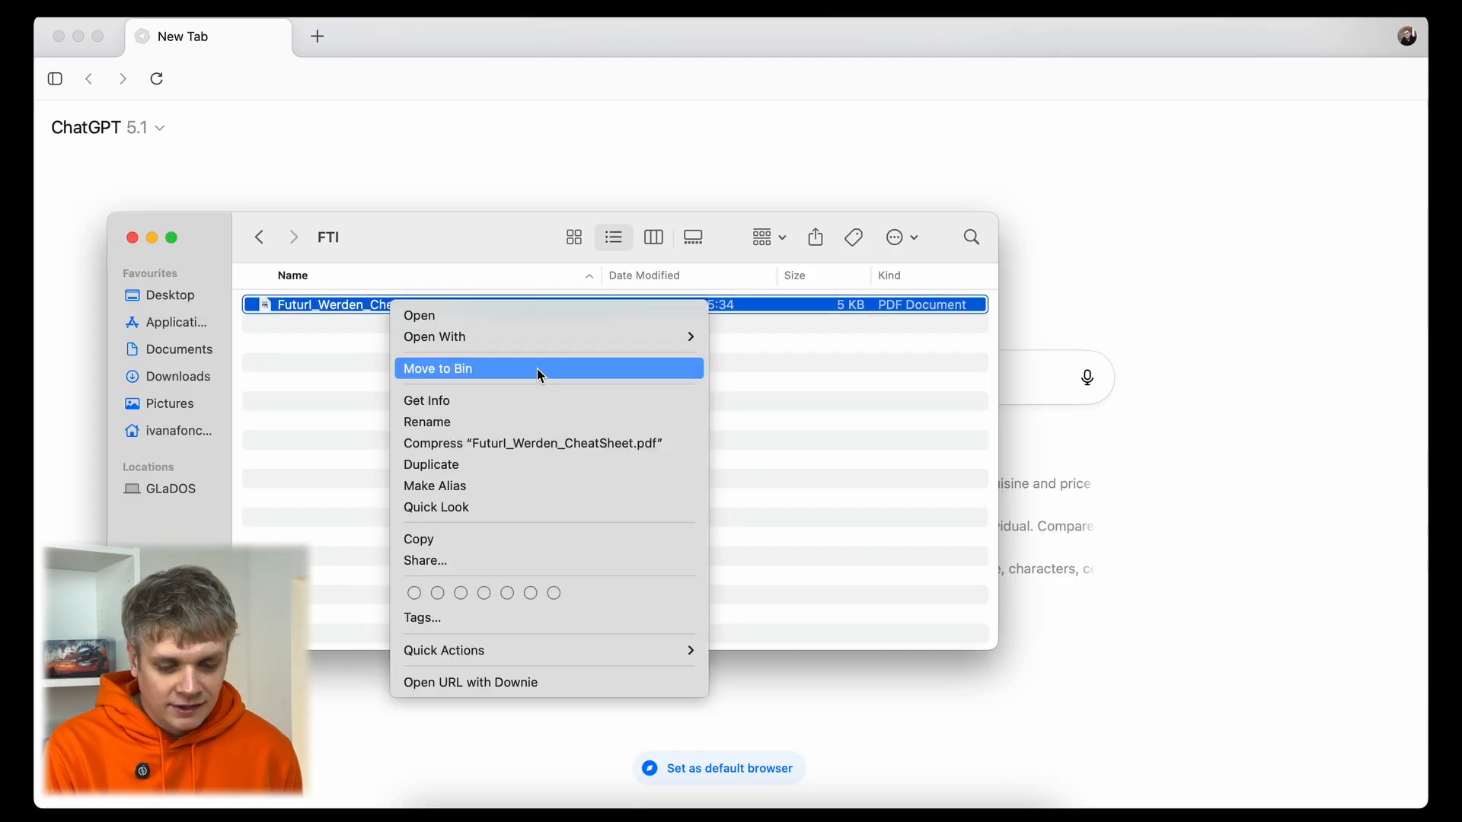
pyautogui.moveTo(563, 341)
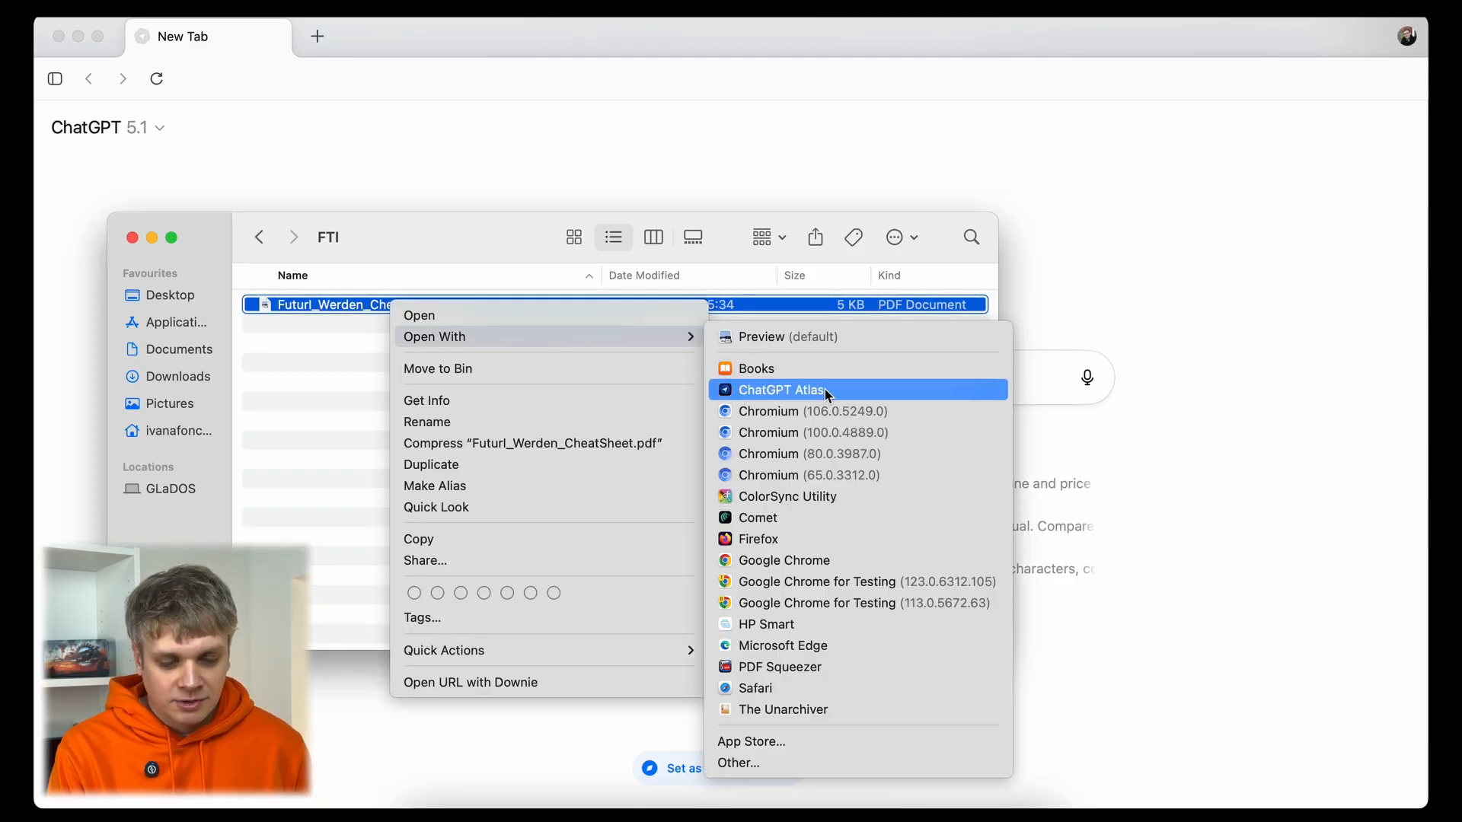
pyautogui.click(824, 389)
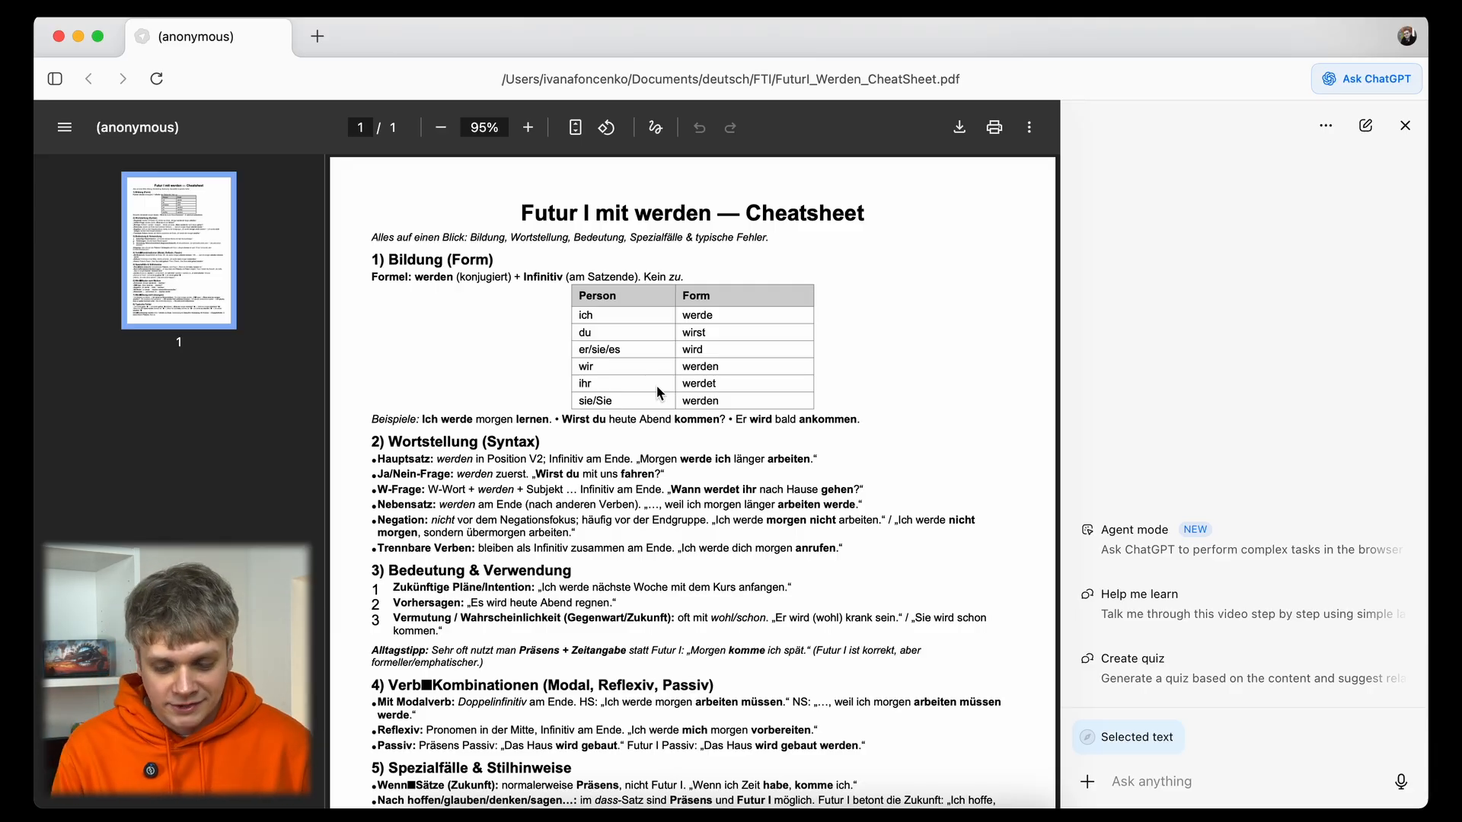
# Look through the cheatsheet and send the assistant "Create a quiz for me based on this document. Ask me questions one by one.".
pyautogui.scroll(-5, 657, 385)
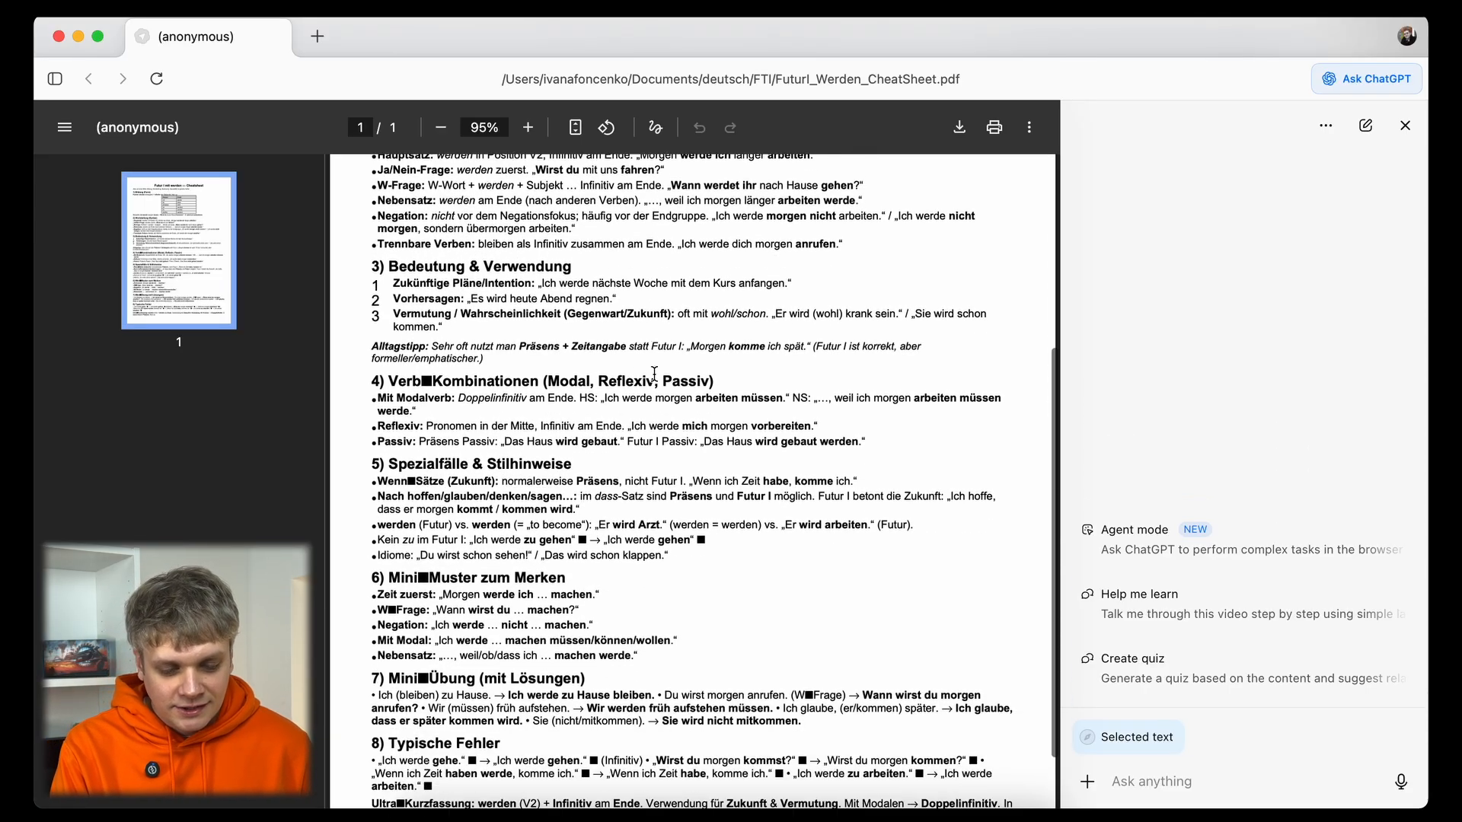
pyautogui.scroll(5, 654, 375)
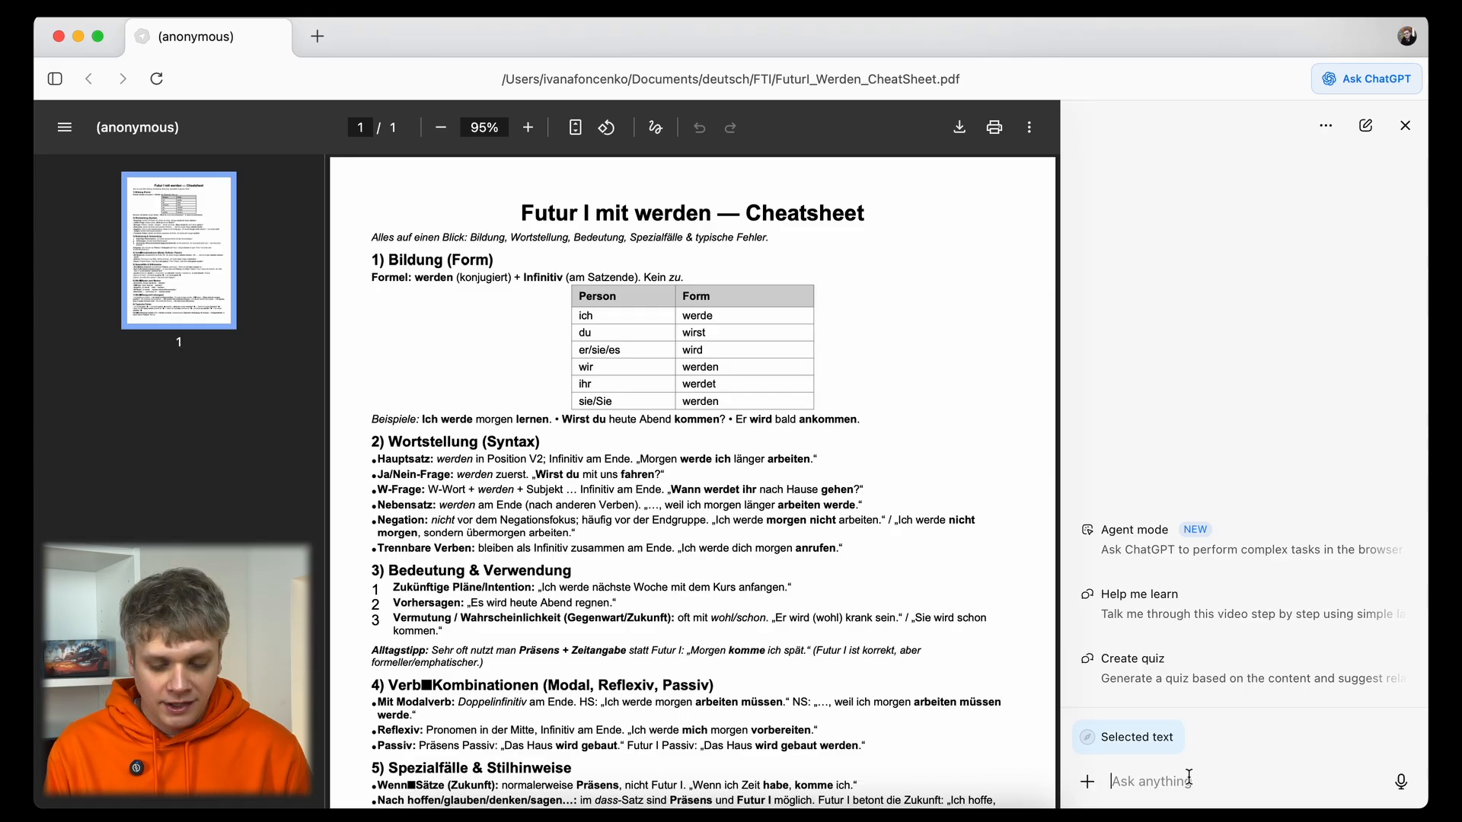
pyautogui.press('super+v')
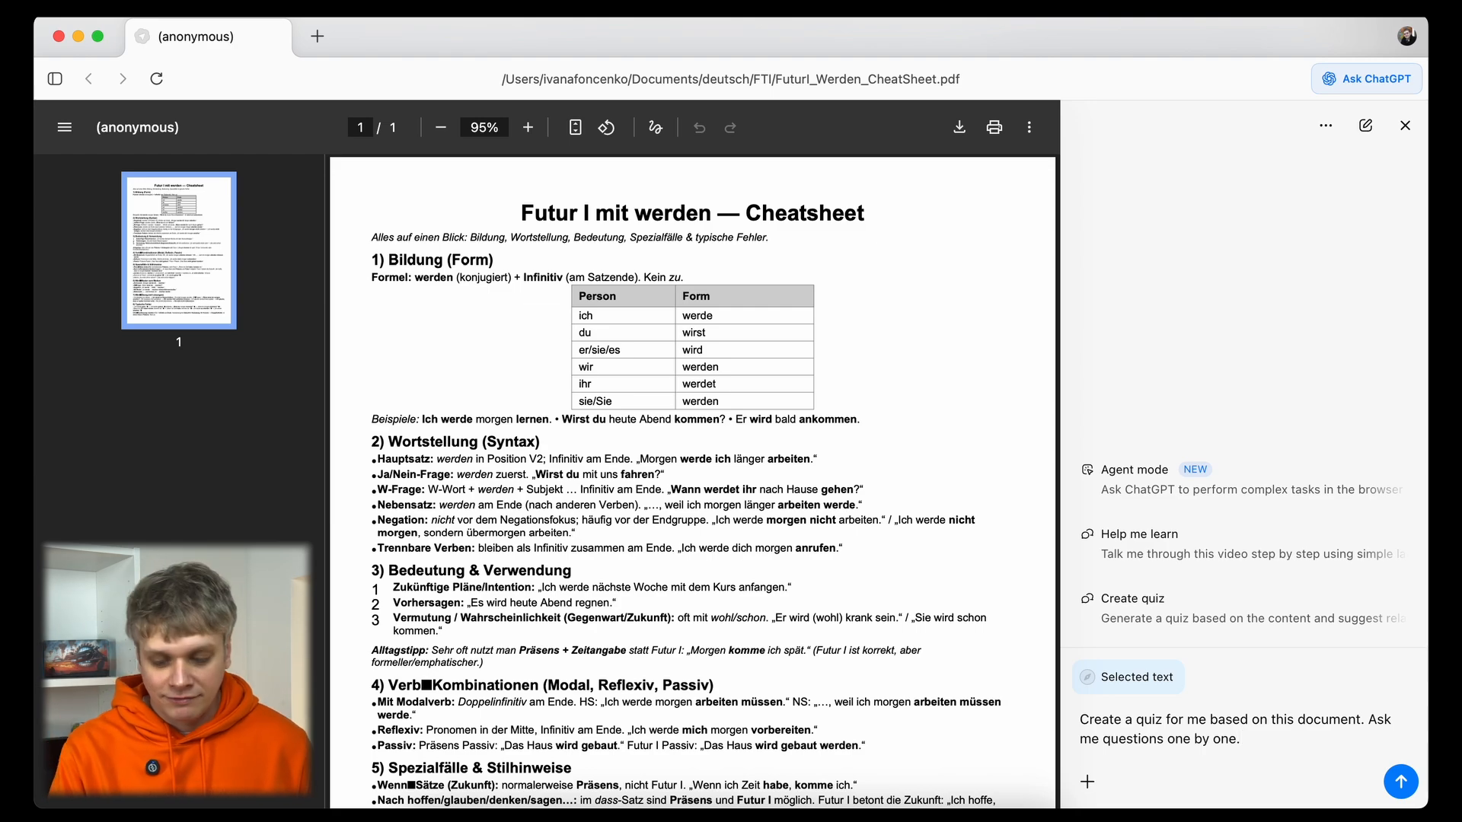
pyautogui.press('Return')
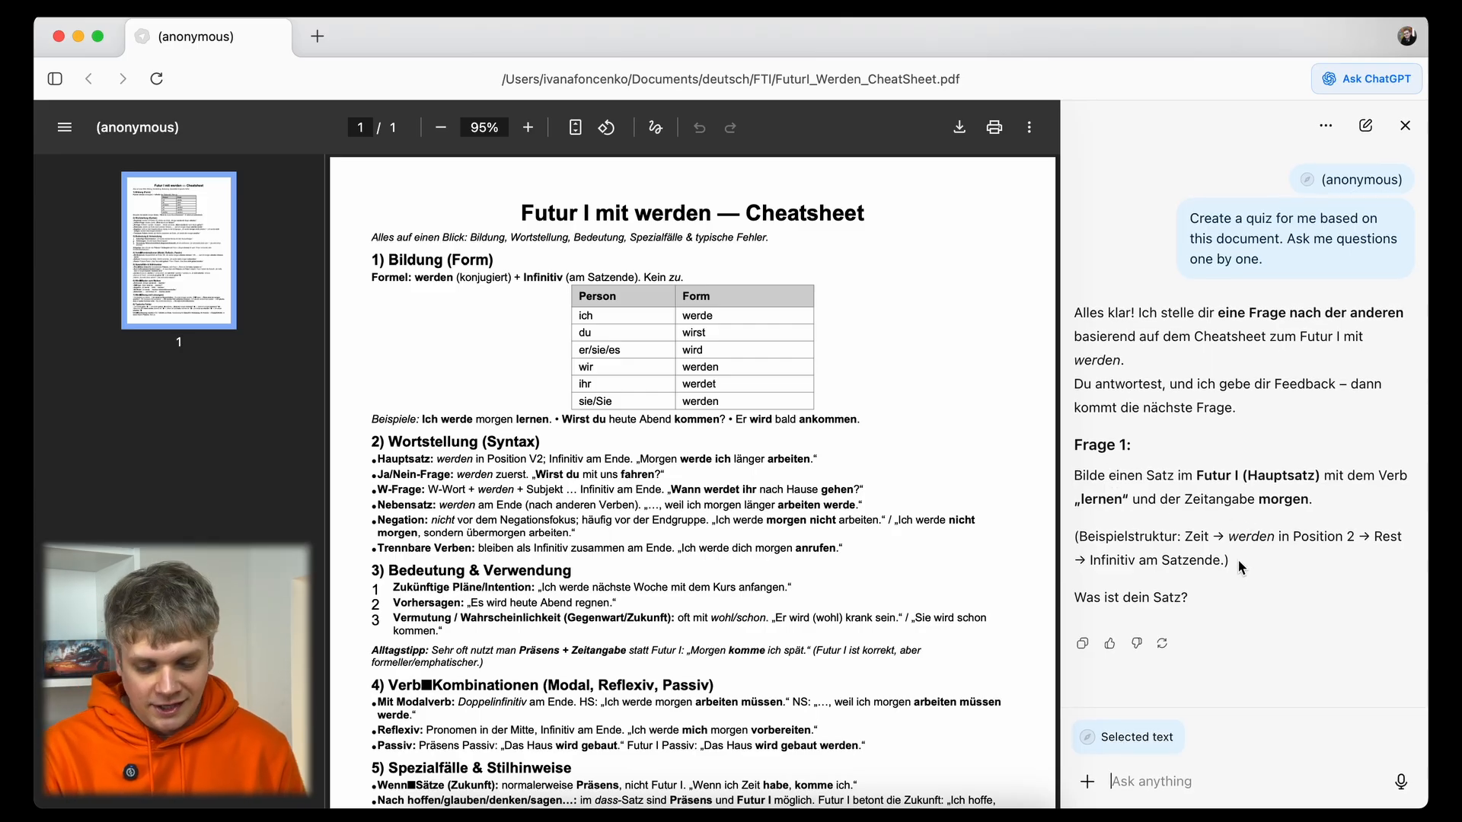
# Send "Ask questions in English" to the quiz assistant and answer its first question with "Morgen werde ich Deutsch lernen".
pyautogui.click(1211, 786)
pyautogui.write('Ask')
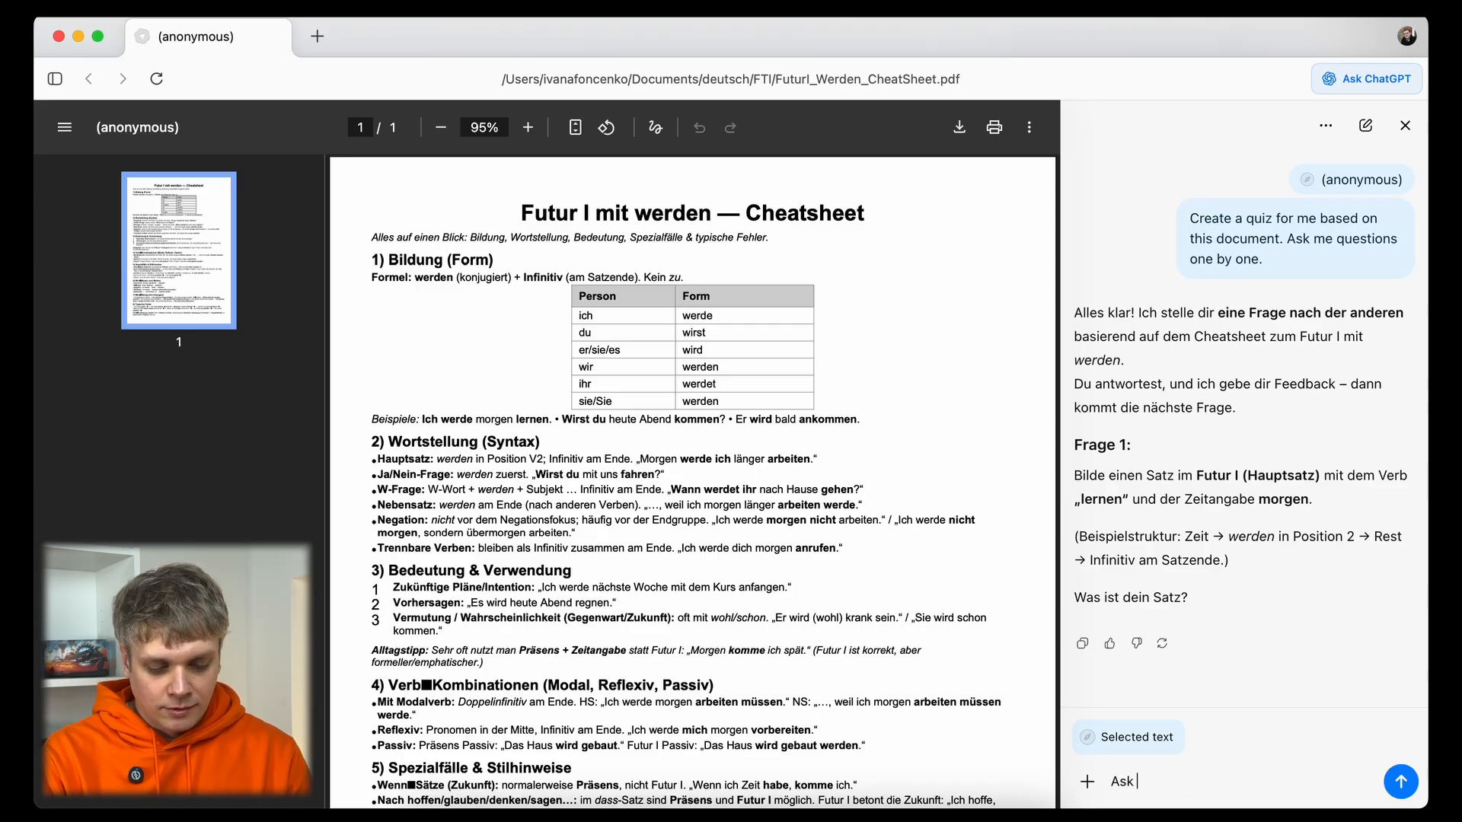
pyautogui.write(' questions i')
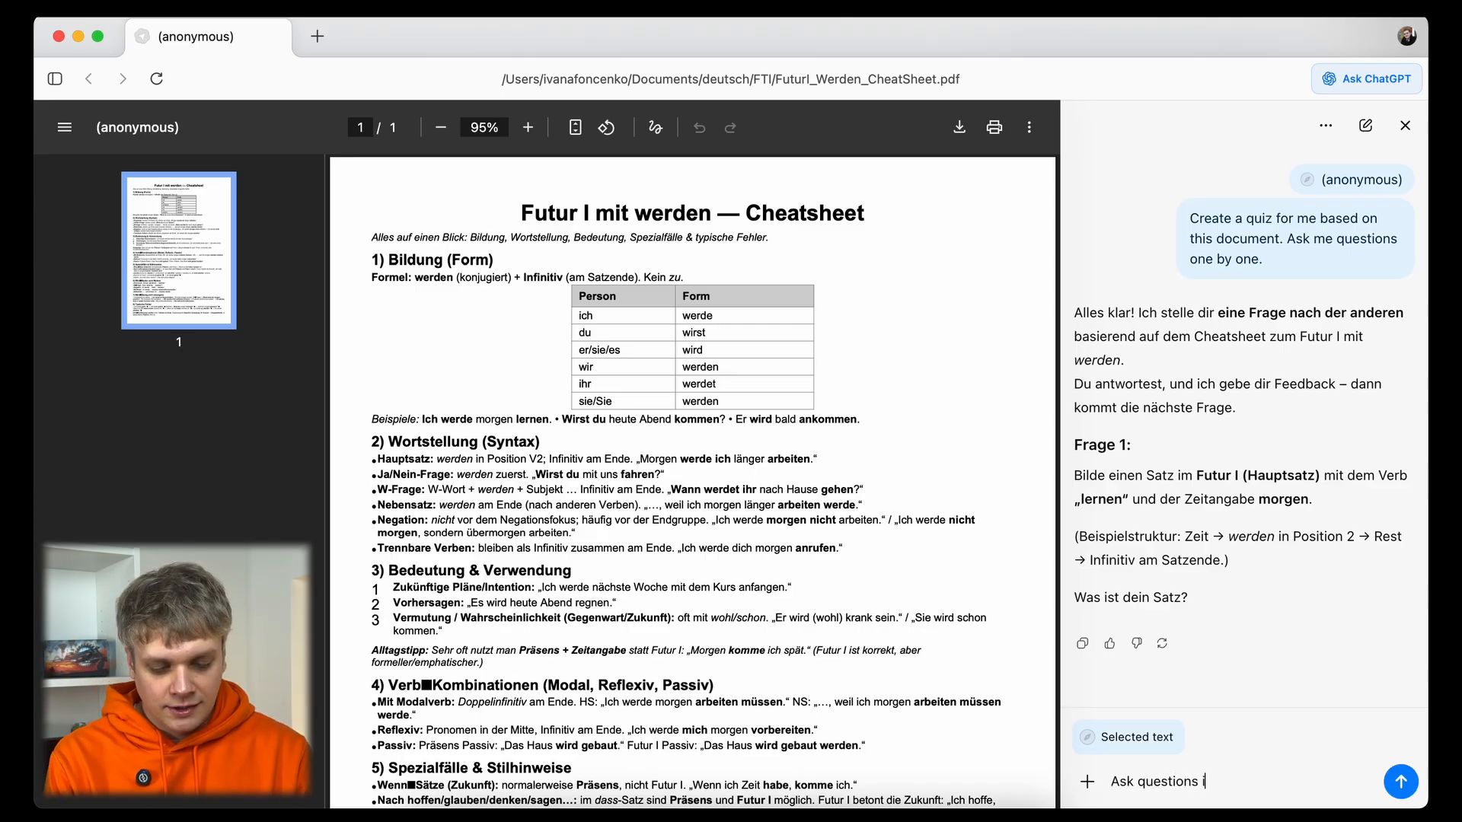
pyautogui.write('n Engl')
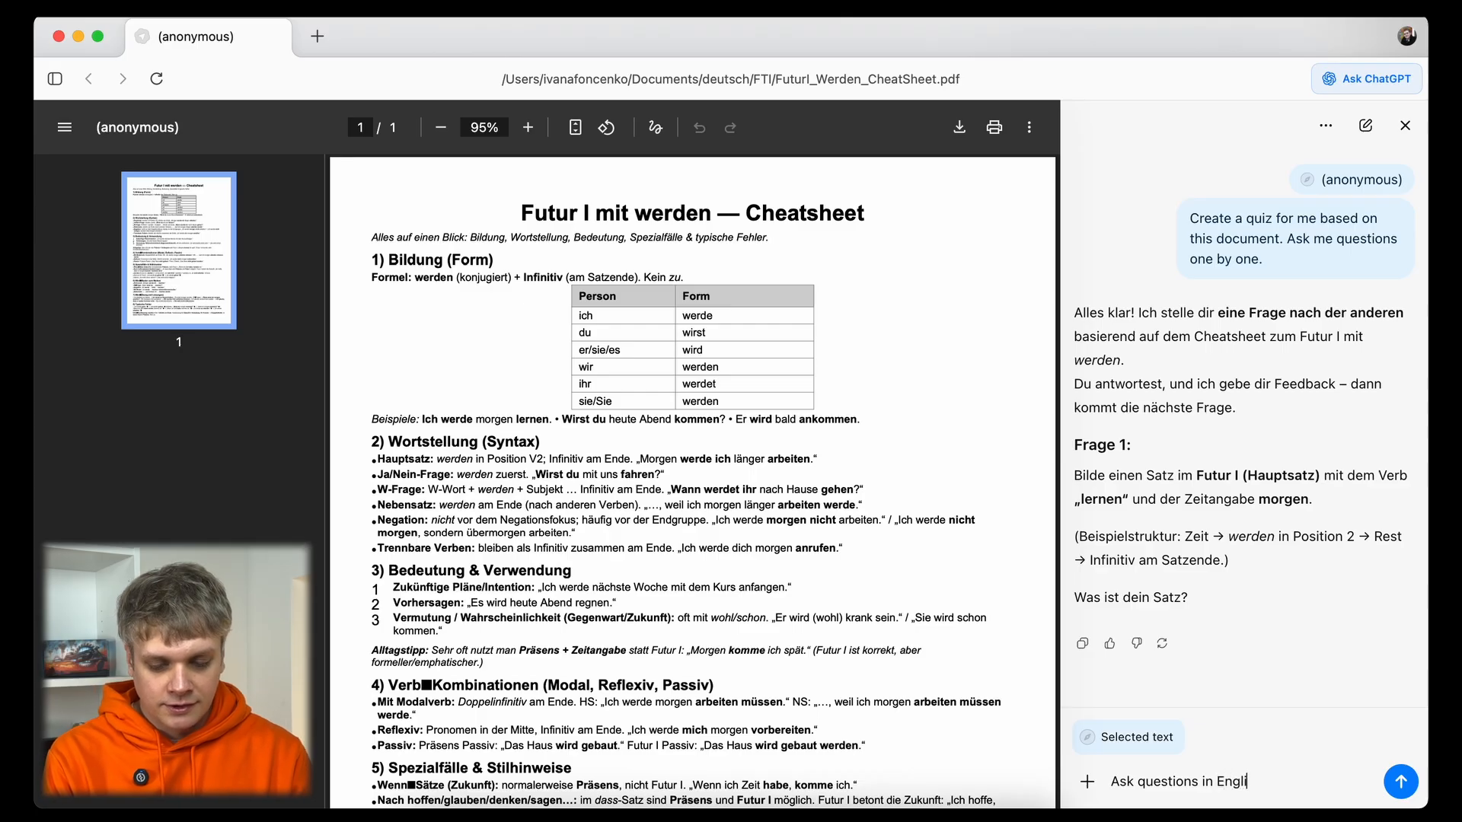
pyautogui.write('ish')
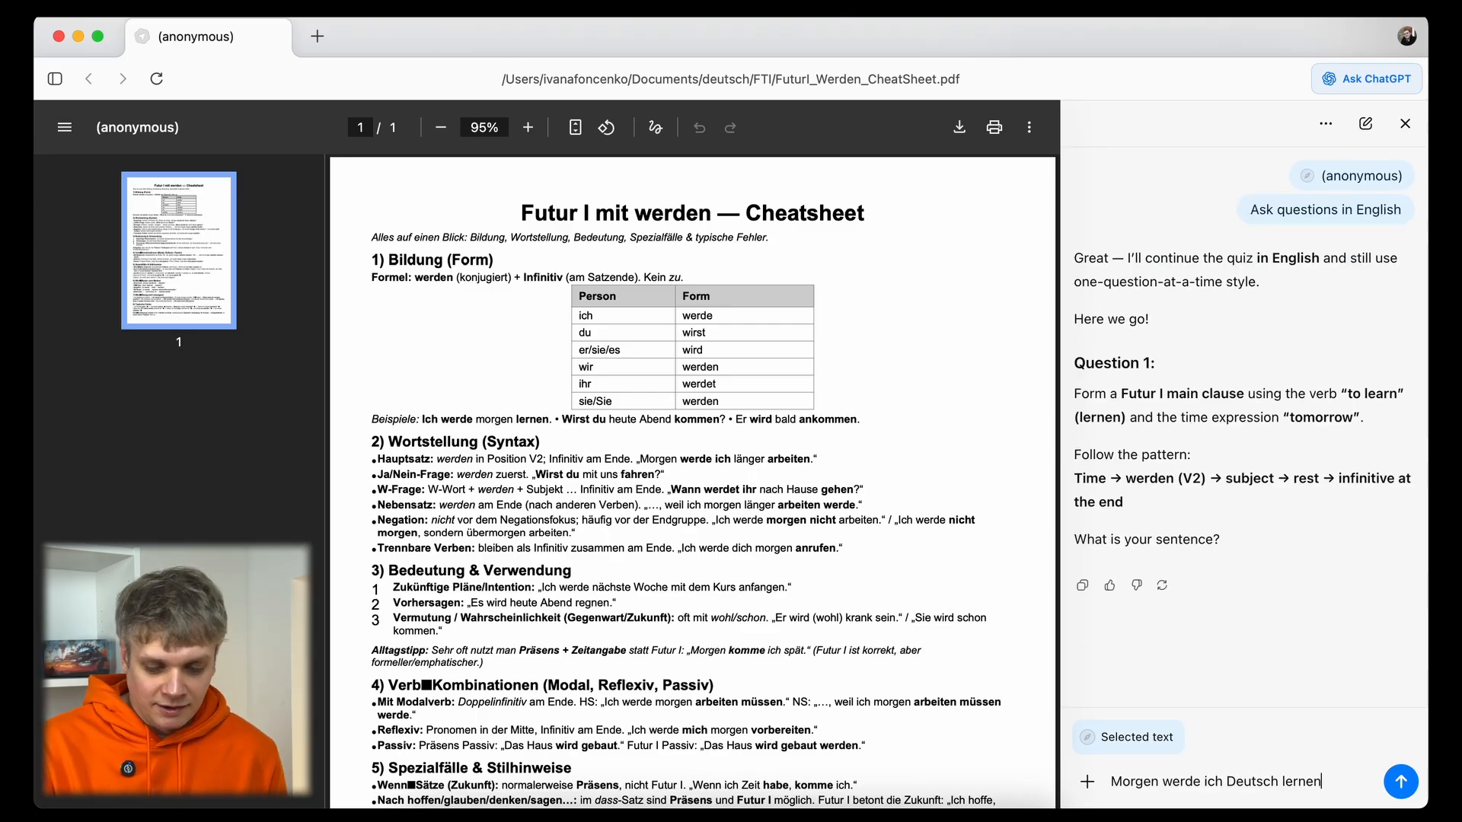
pyautogui.press('Return')
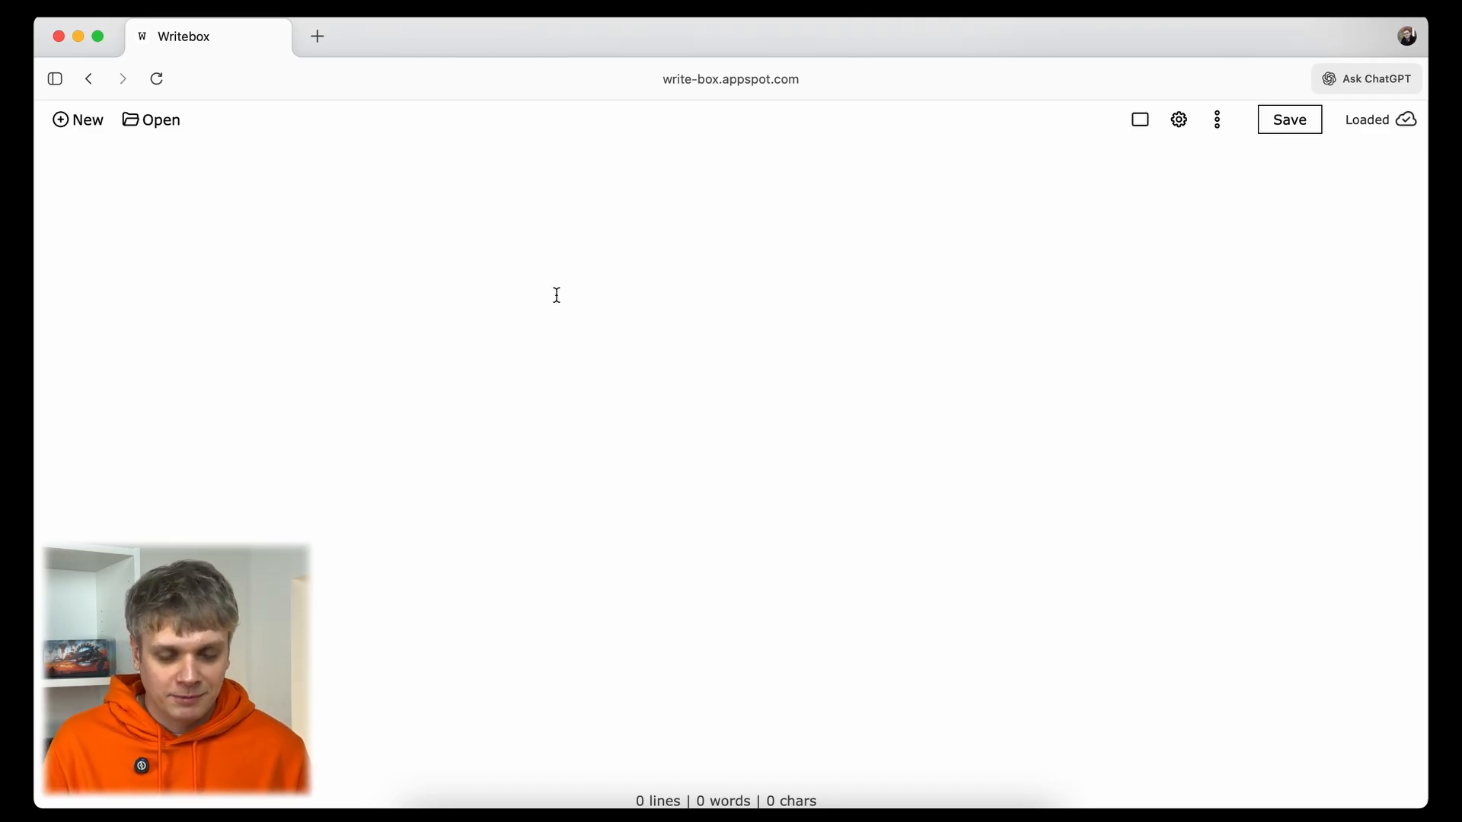
# Paste the German self-introduction into the empty Writebox document and ask the assistant "Review this text and tell me what to change".
pyautogui.press('super+v')
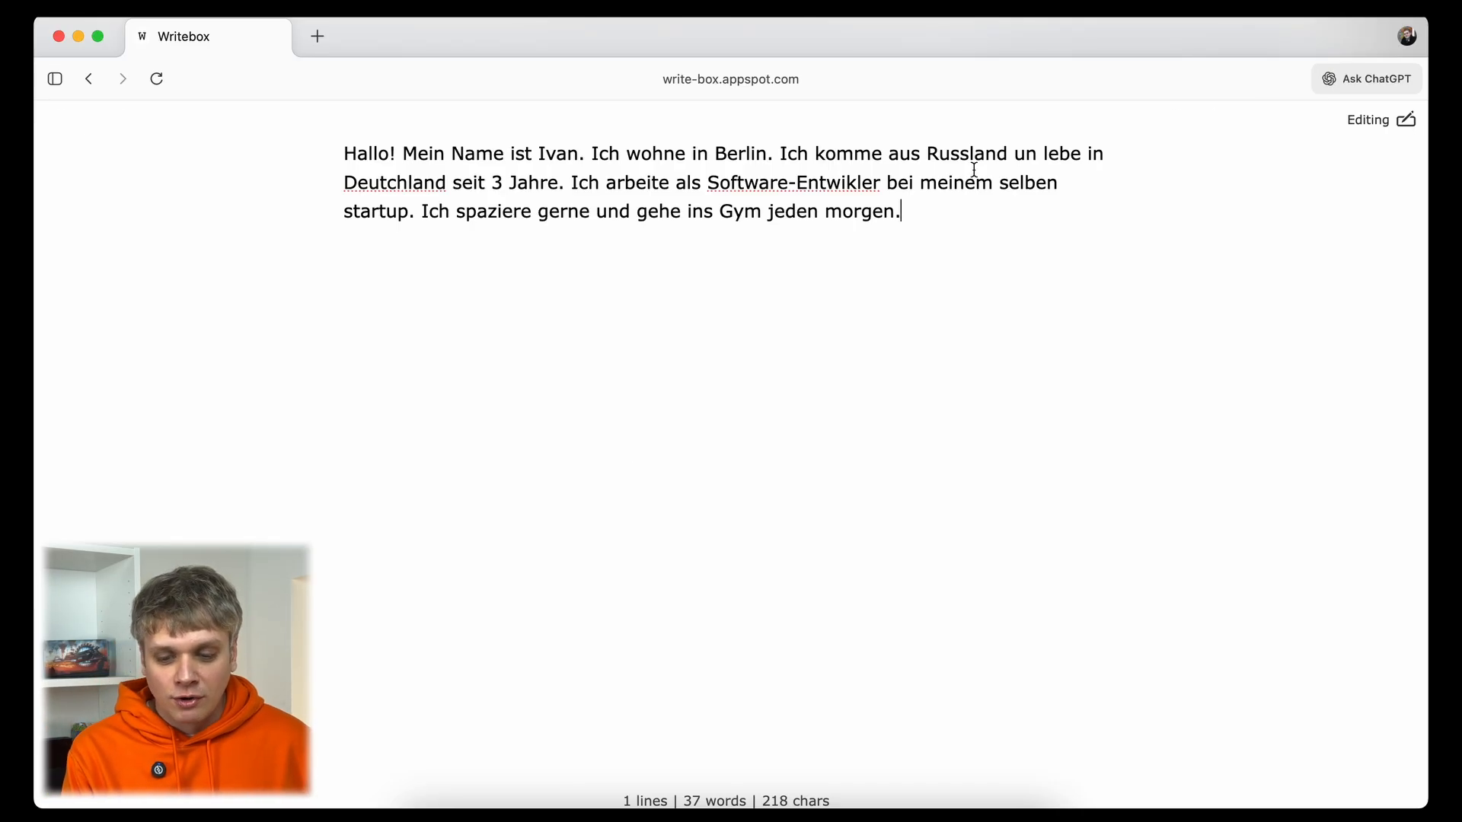
pyautogui.click(1374, 77)
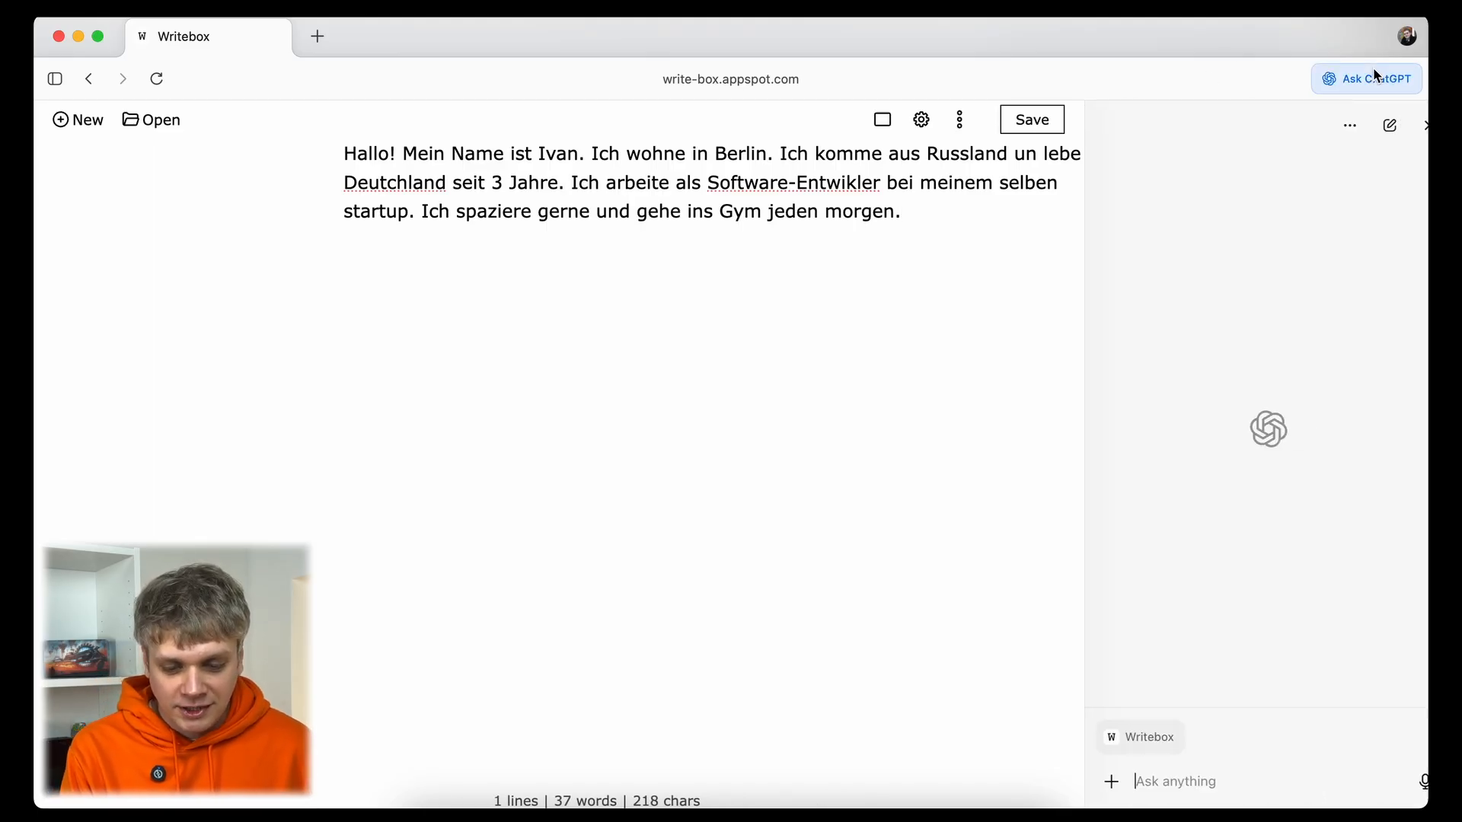
pyautogui.click(1213, 757)
pyautogui.press('super+v')
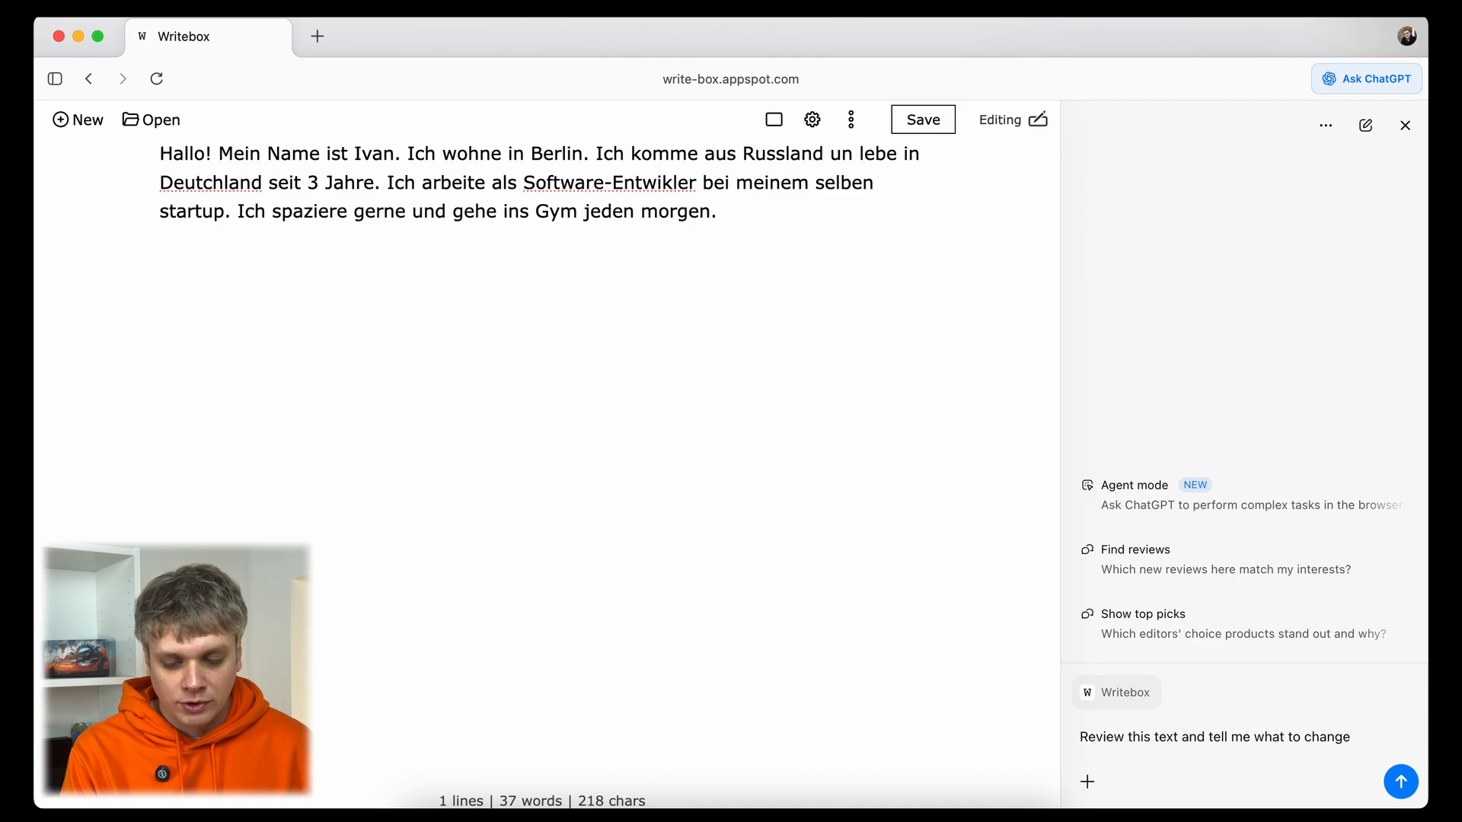
pyautogui.press('Return')
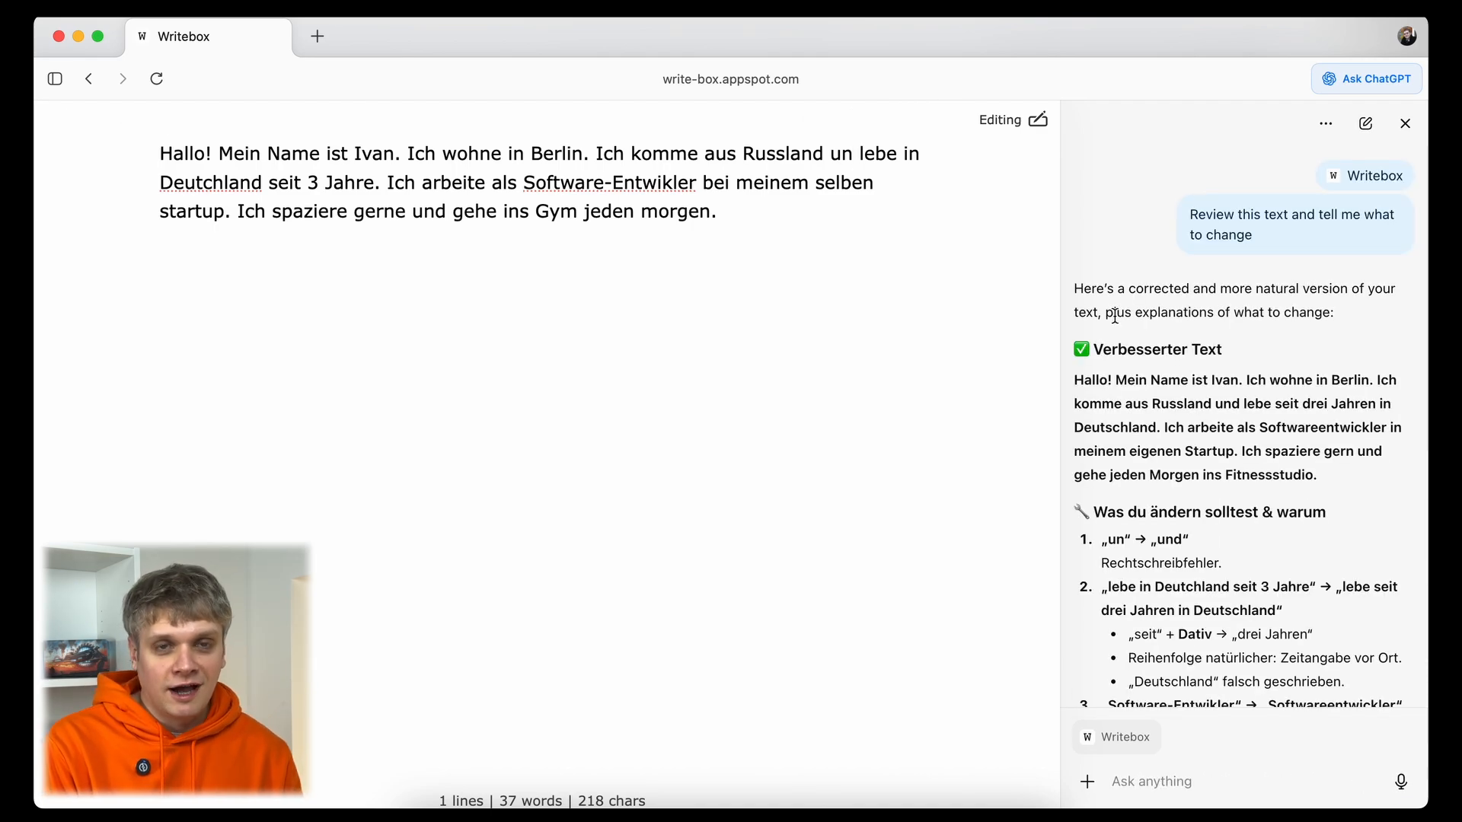
# Following the suggestions, correct "un" to "und" and reword the phrase after "lebe" as "seit 3 Jahre in Deutschland".
pyautogui.scroll(-5, 1115, 316)
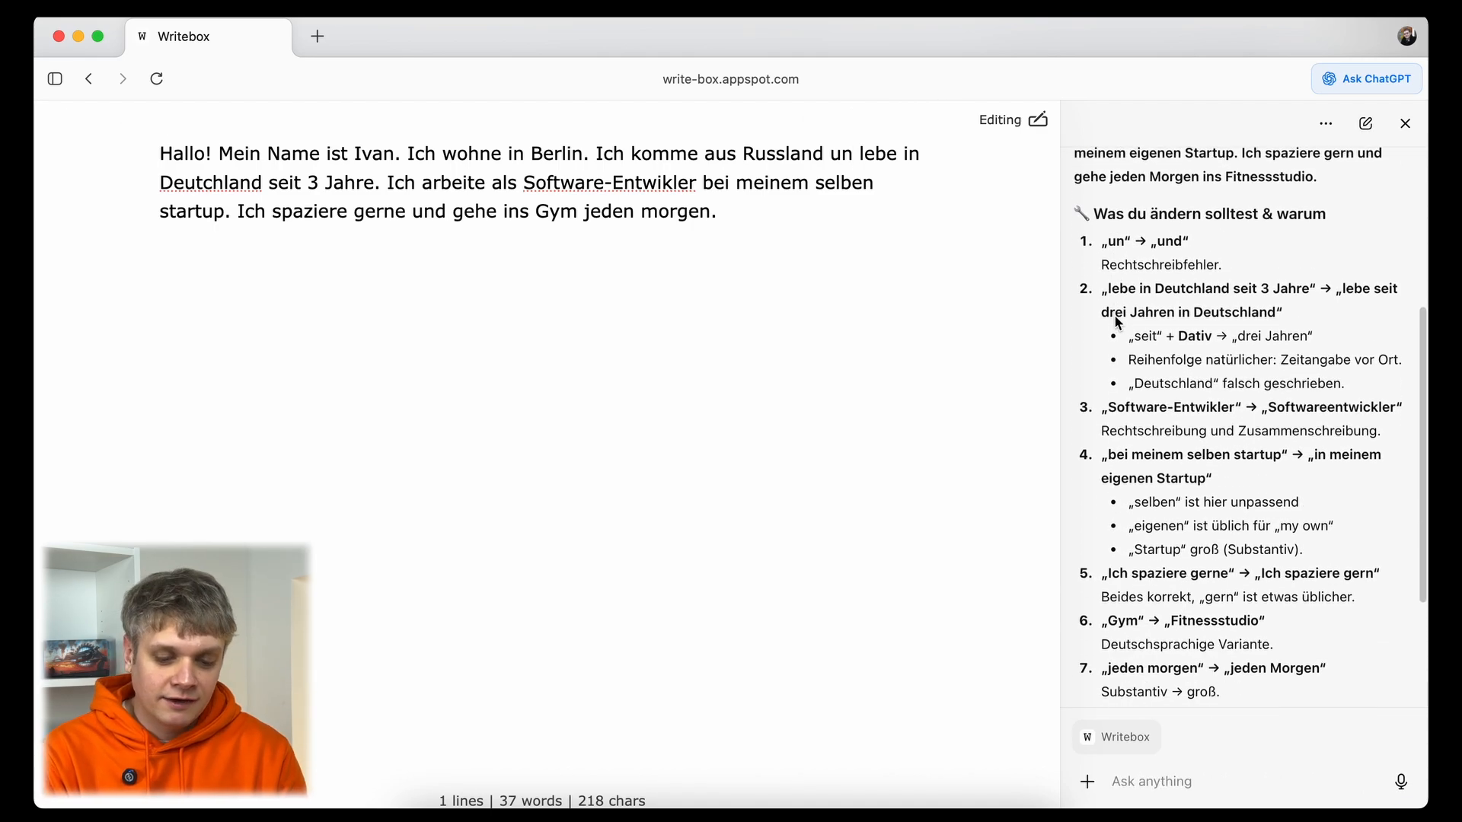
pyautogui.click(865, 155)
pyautogui.write('d')
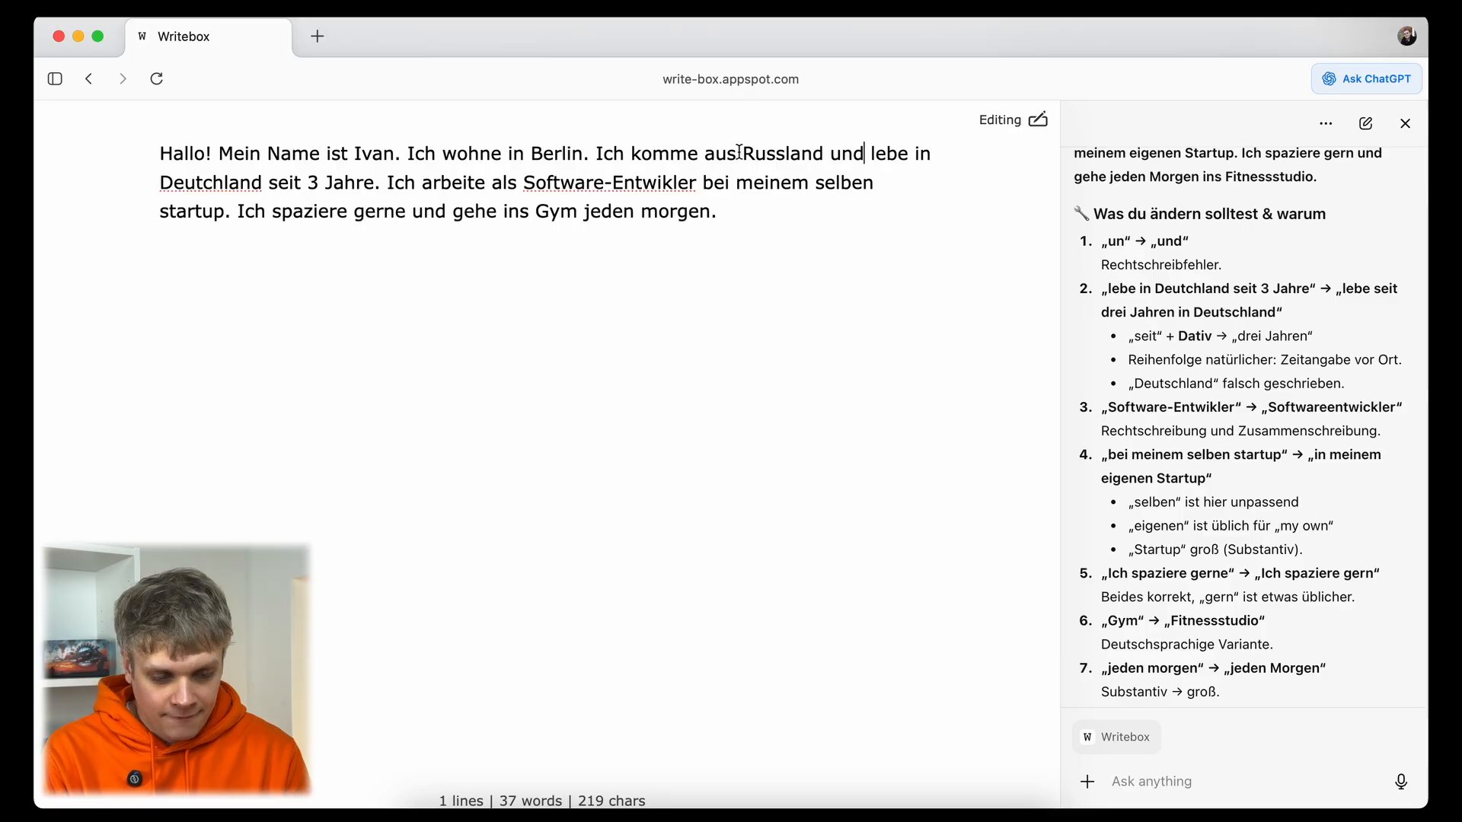
pyautogui.click(206, 183)
pyautogui.write('s')
pyautogui.moveTo(384, 183); pyautogui.dragTo(275, 177)
pyautogui.press('super+x')
pyautogui.press('BackSpace')
pyautogui.click(908, 154)
pyautogui.press('super+v')
pyautogui.click(197, 183)
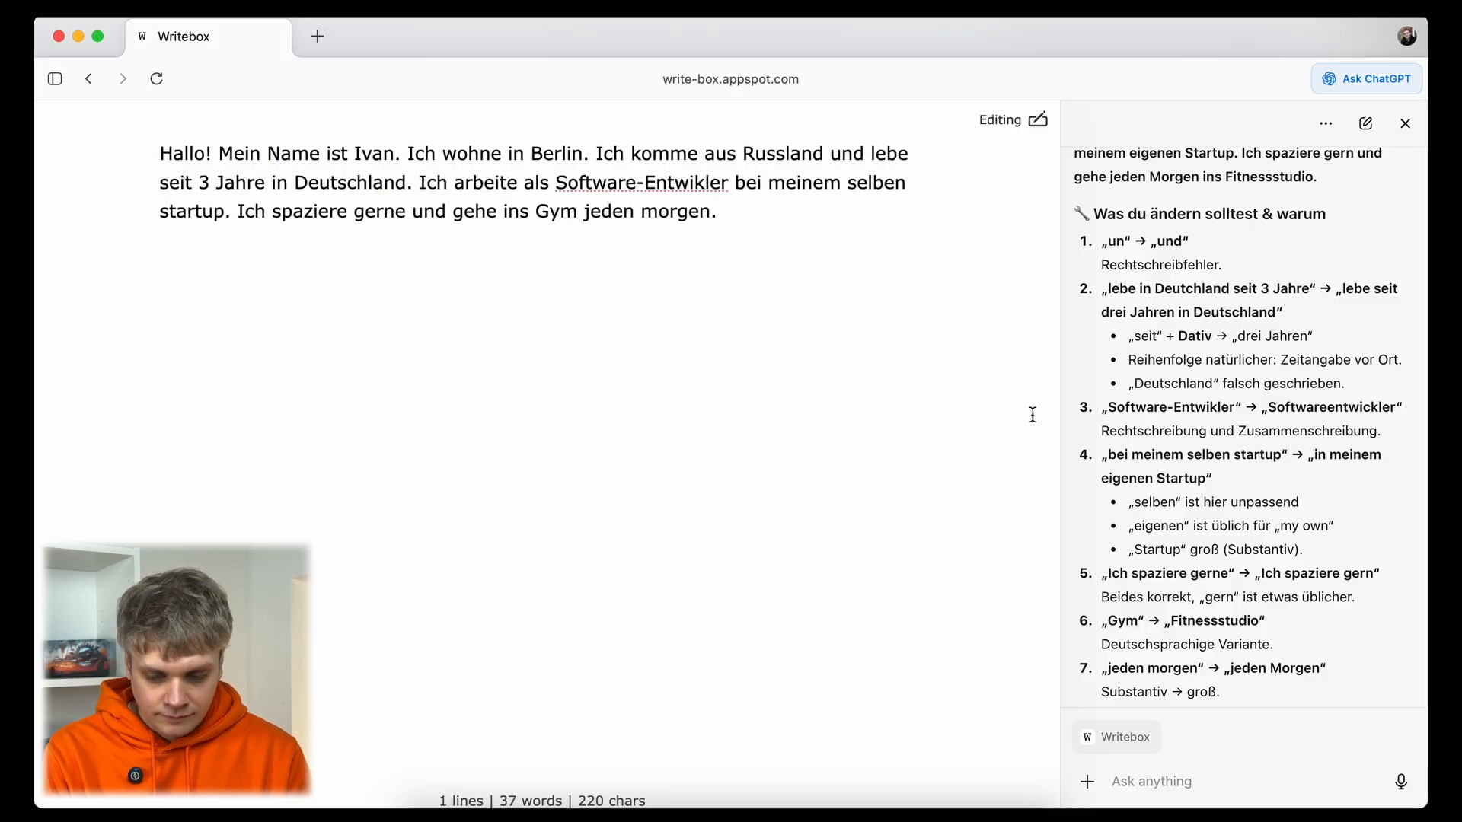
# Correct the remaining wording to "Softwareentwickler in meinem eigenen", "gern", "Fitnessstudio" and "jeden Morgen".
pyautogui.moveTo(654, 183); pyautogui.dragTo(637, 183)
pyautogui.write('e')
pyautogui.click(685, 182)
pyautogui.write('c')
pyautogui.moveTo(763, 183); pyautogui.dragTo(734, 176)
pyautogui.write('in')
pyautogui.moveTo(895, 183); pyautogui.dragTo(837, 183)
pyautogui.write('eigen')
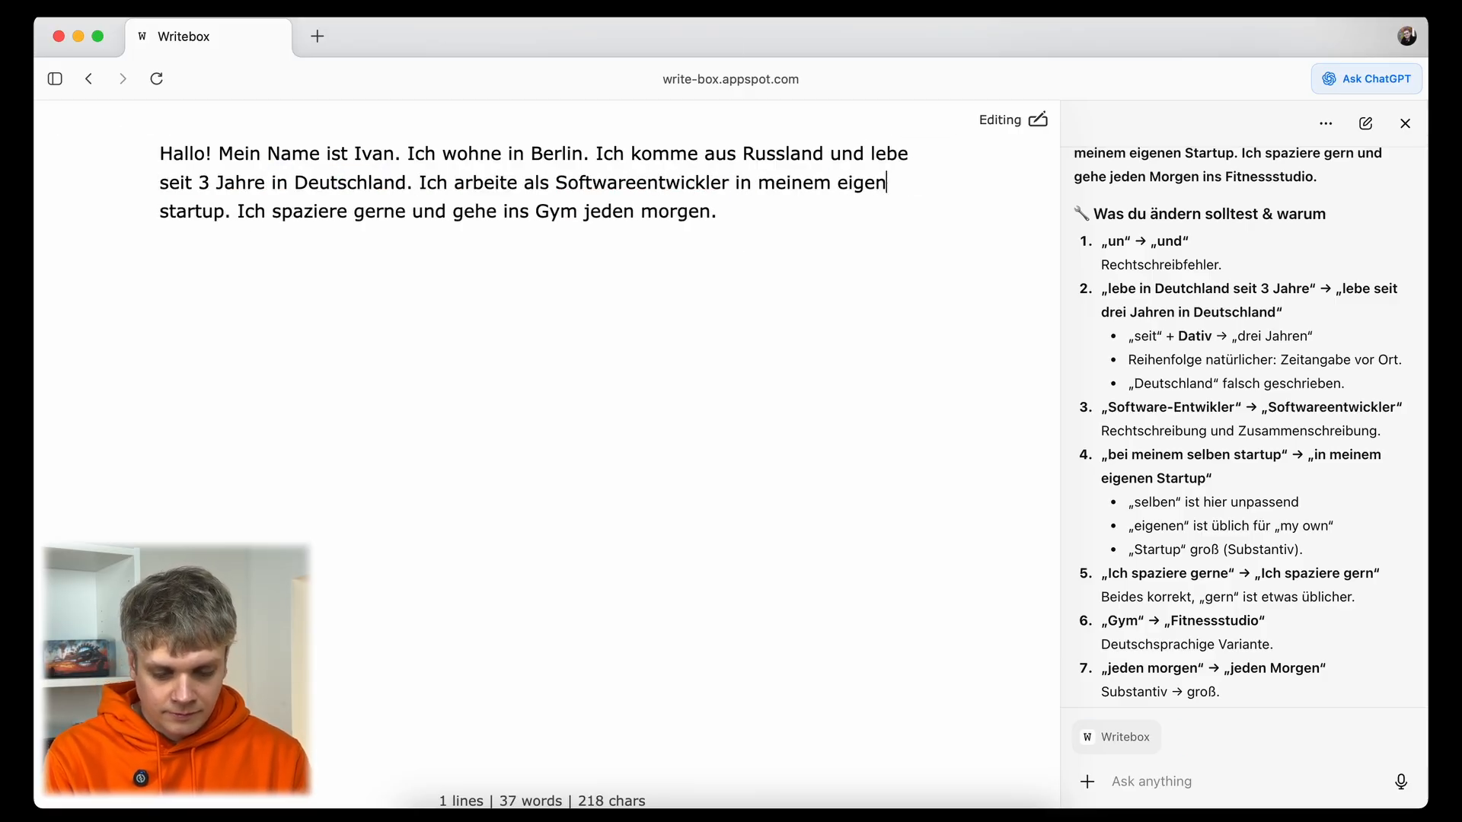
pyautogui.write('en')
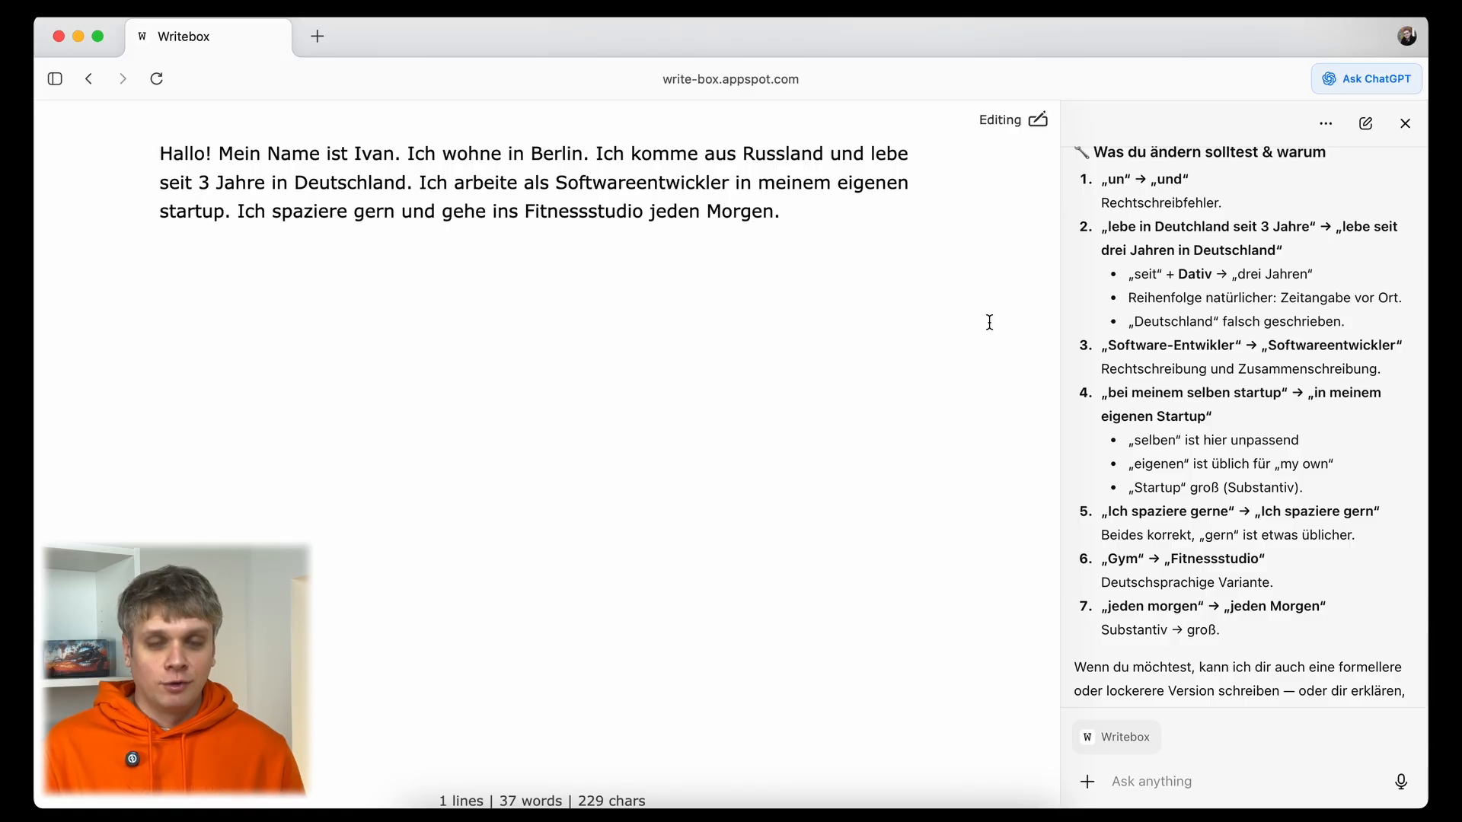
# Ask the assistant "Review my text again and check if everything is correct".
pyautogui.write('Review my text again and check if everything is correct')
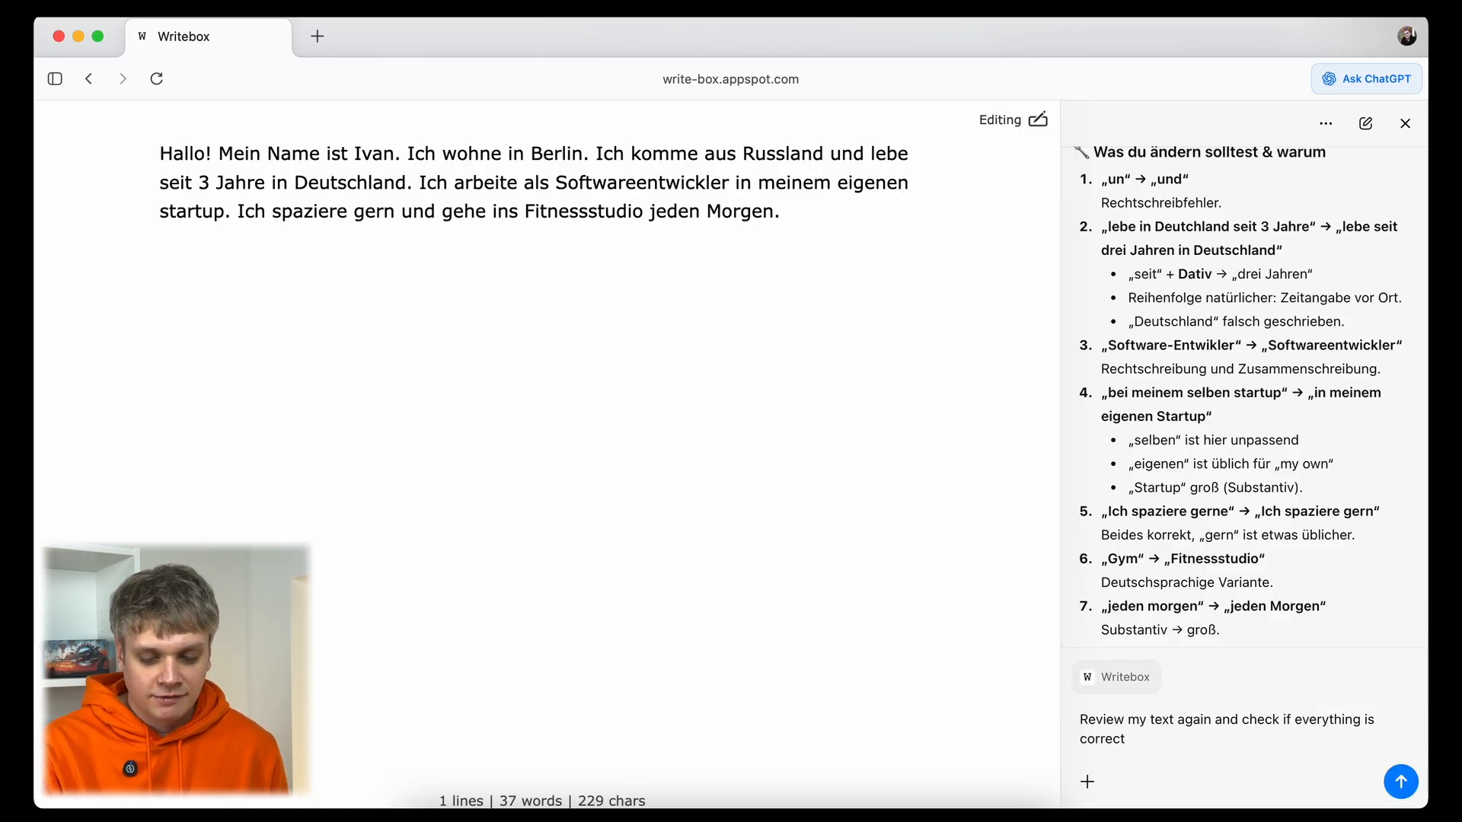
pyautogui.press('Return')
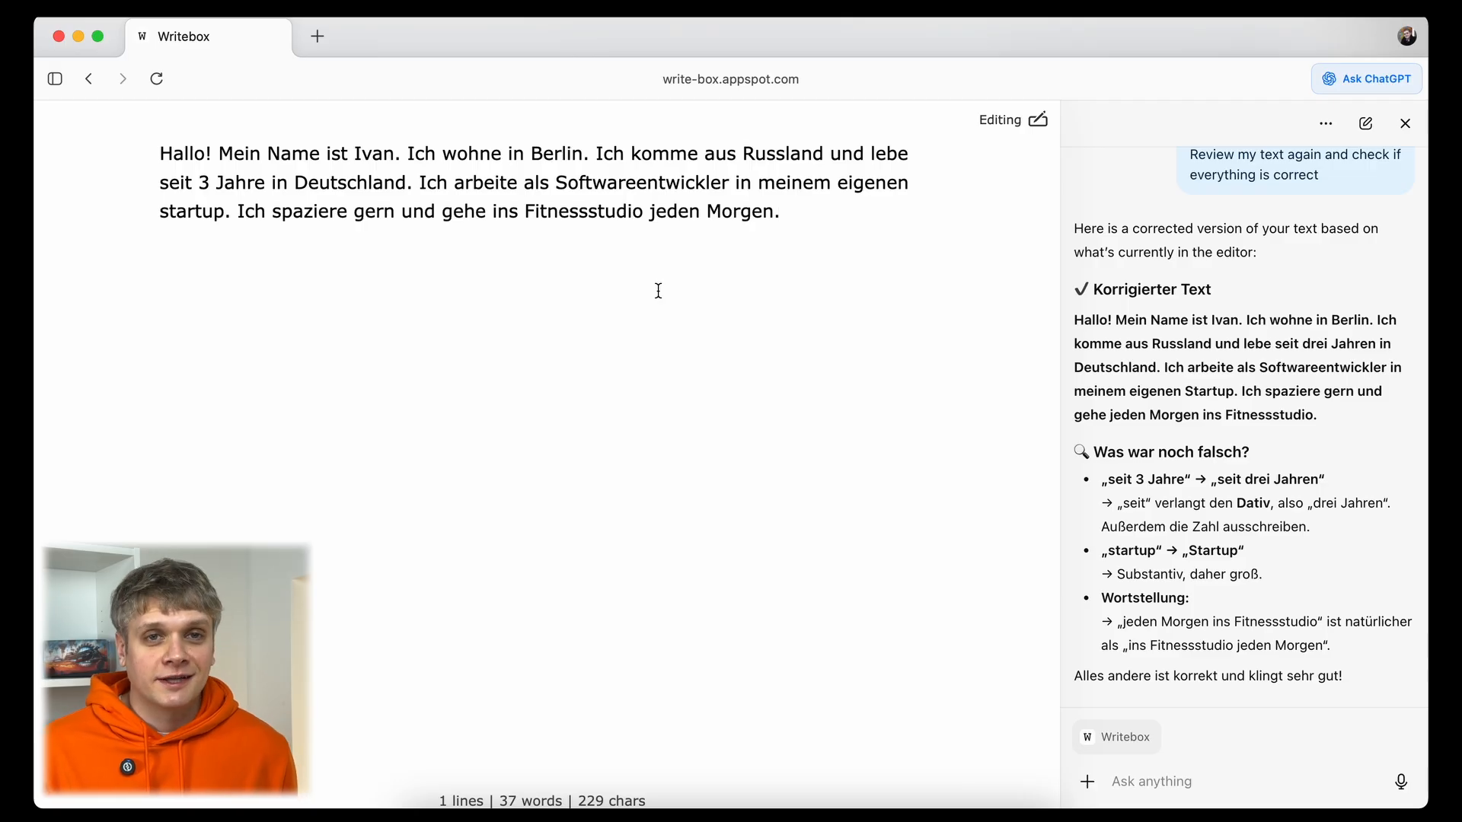